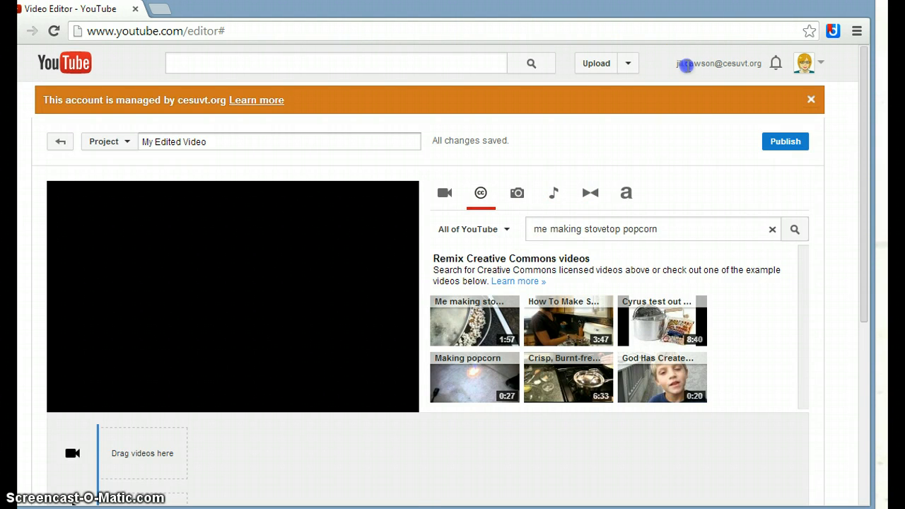
Step: Open the Video Editor from the channel's creation tools
click(685, 65)
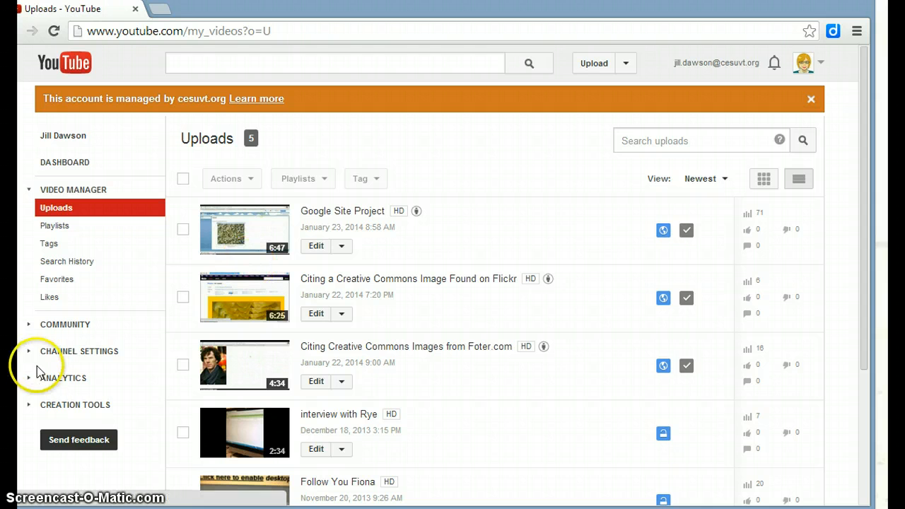
click(50, 411)
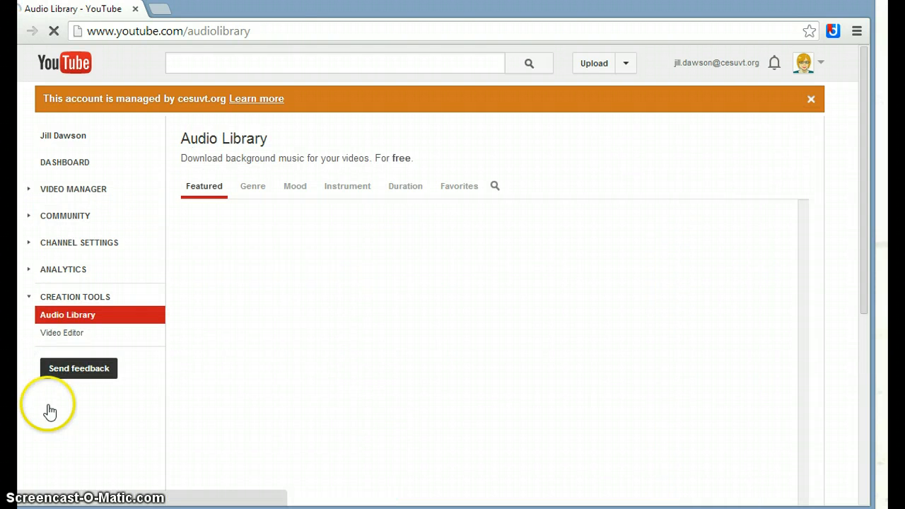
click(62, 338)
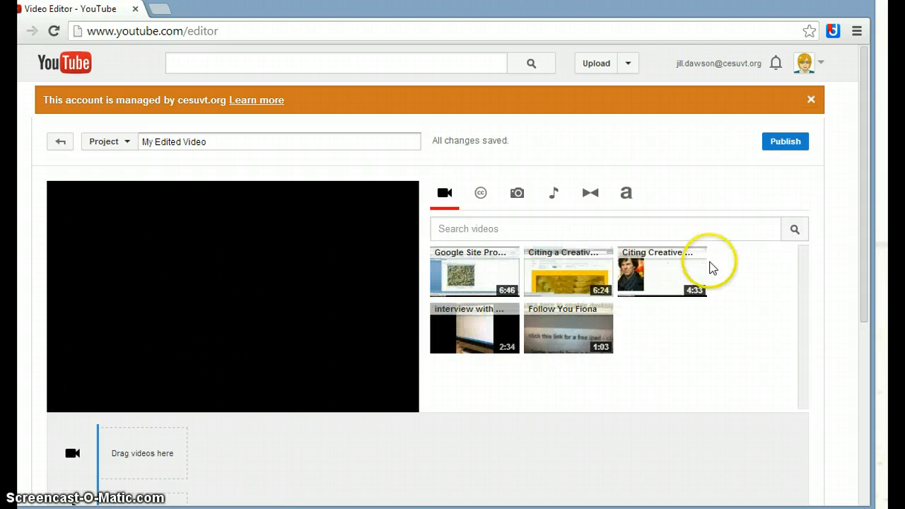
Step: Look through the editor's Creative Commons video, photo, audio and transition libraries
drag(868, 233, 861, 268)
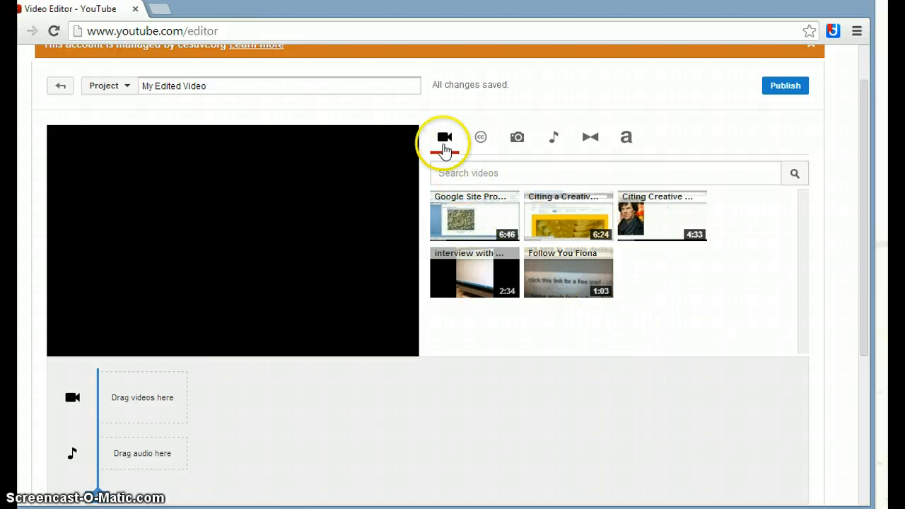
click(480, 139)
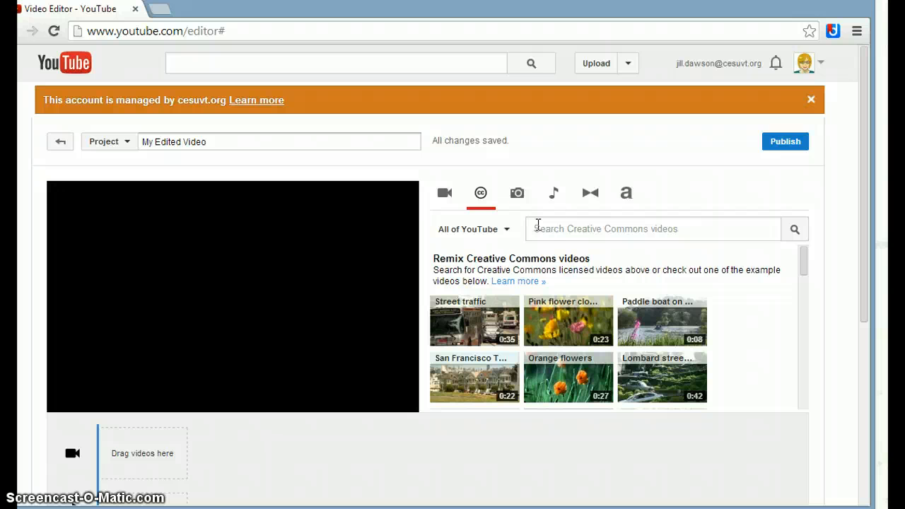
click(517, 193)
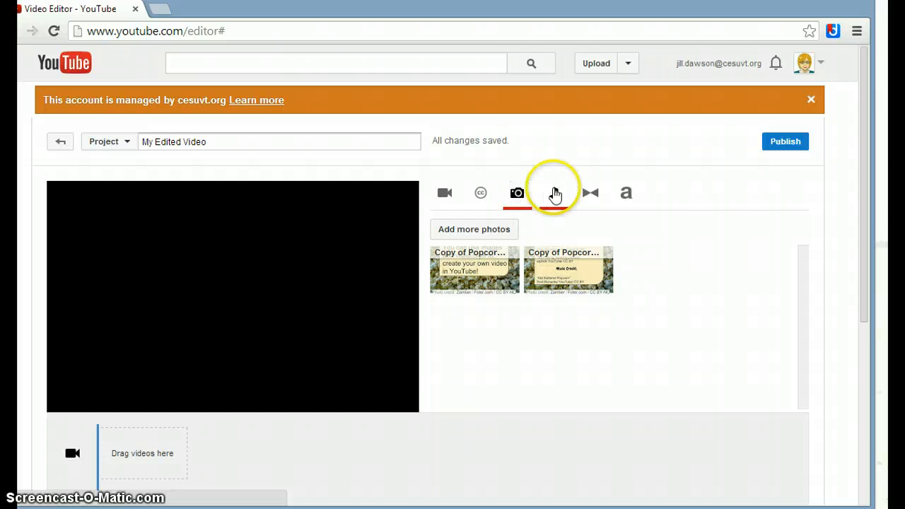
click(554, 195)
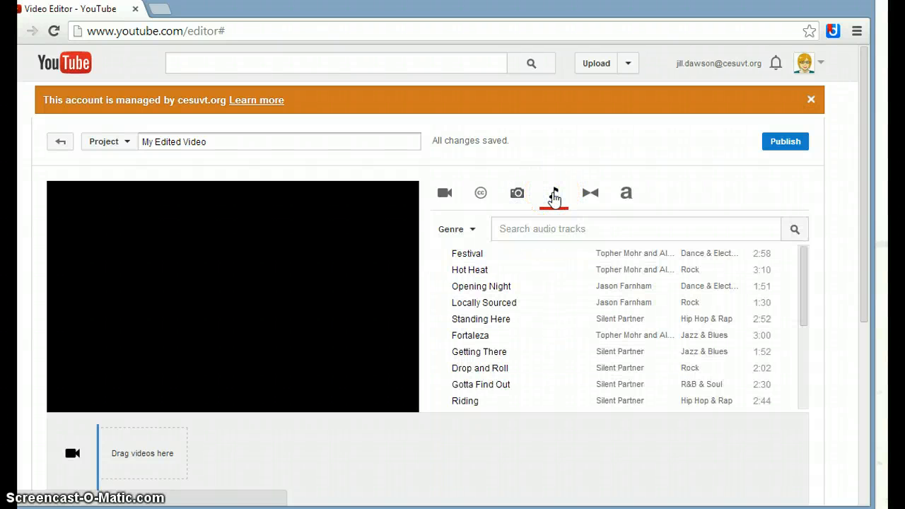
click(589, 194)
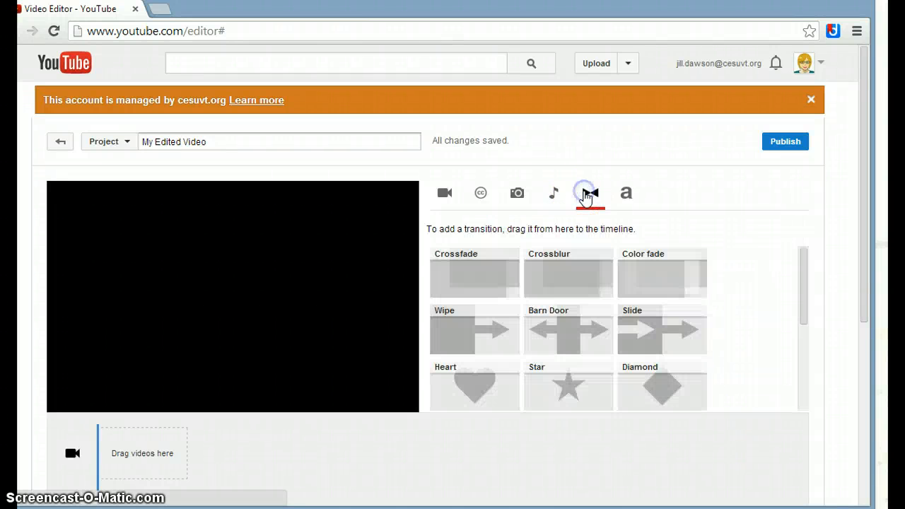
Step: Add a Centered title to the start of the video timeline and give it a yellow background
click(626, 197)
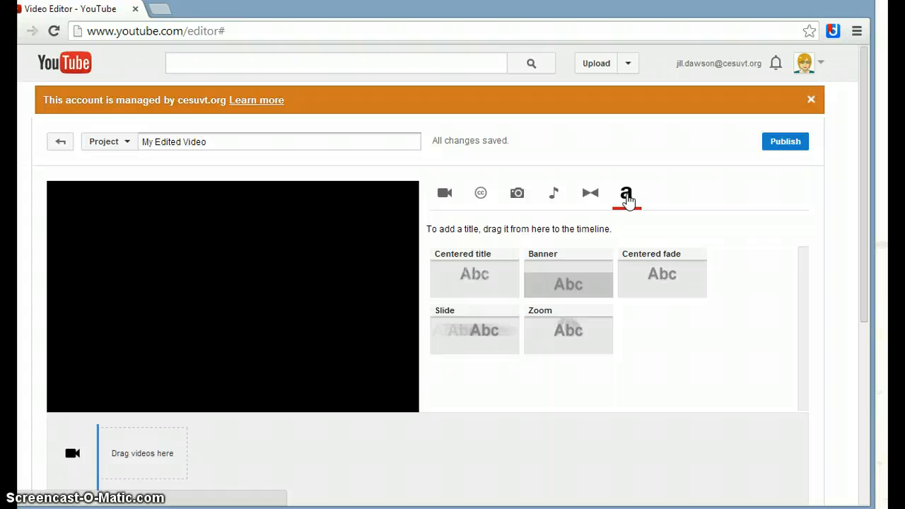
drag(477, 277, 141, 452)
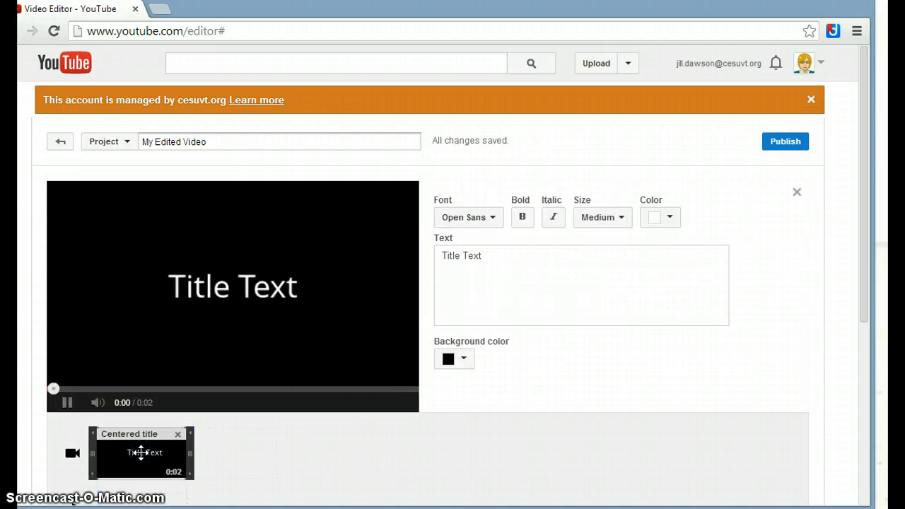
click(464, 360)
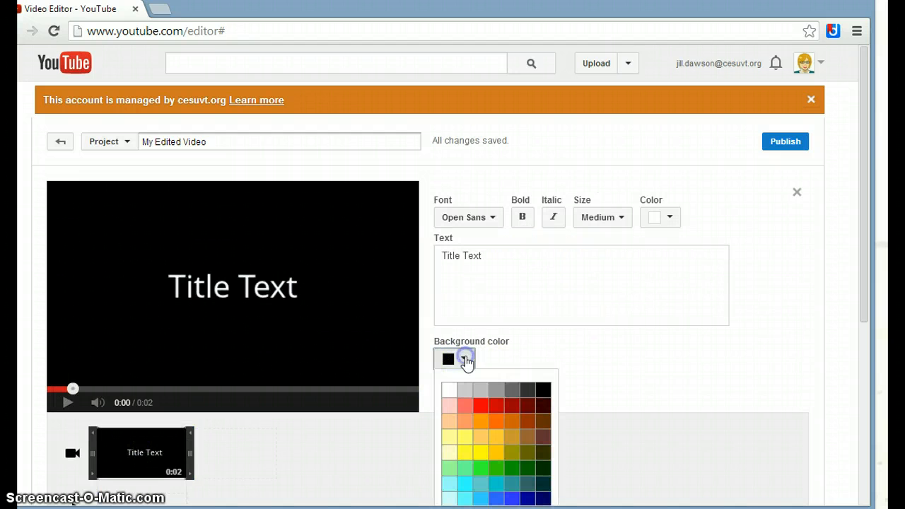
click(477, 446)
Step: Replace the title's placeholder text with "Popcorn!"
drag(495, 217, 415, 219)
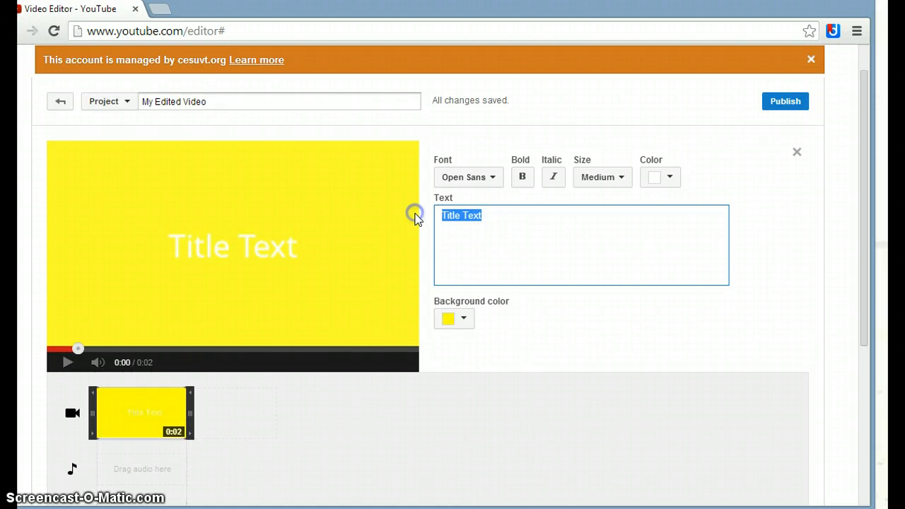
text(Popcorn)
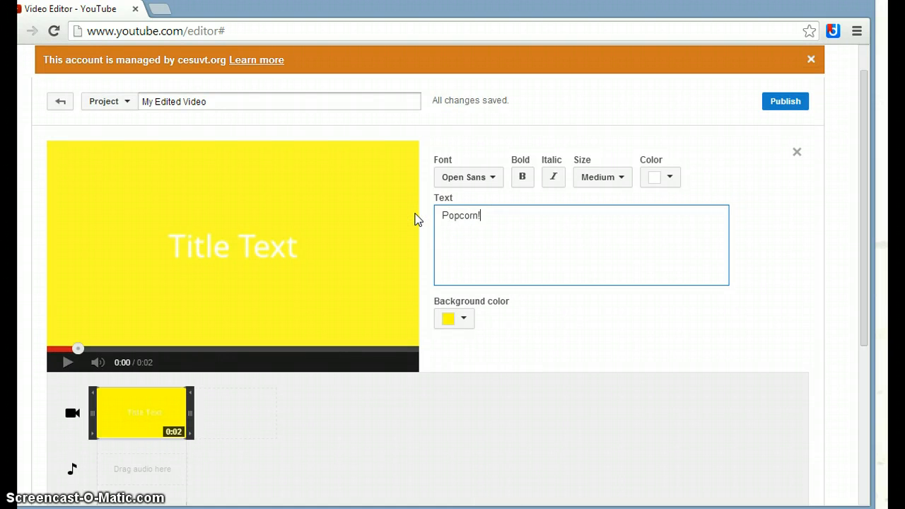
text(!)
Step: Set the title's font to Arial and its size to Large, and close the title settings
click(490, 178)
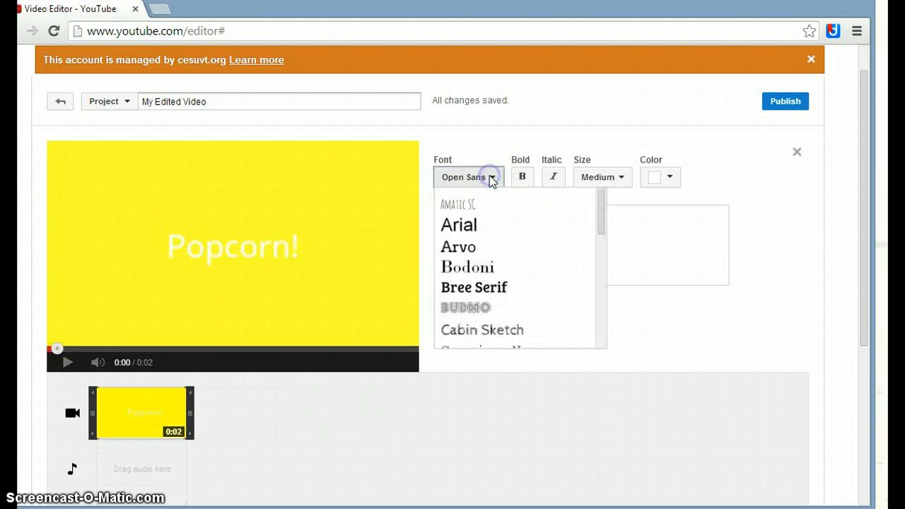
click(467, 224)
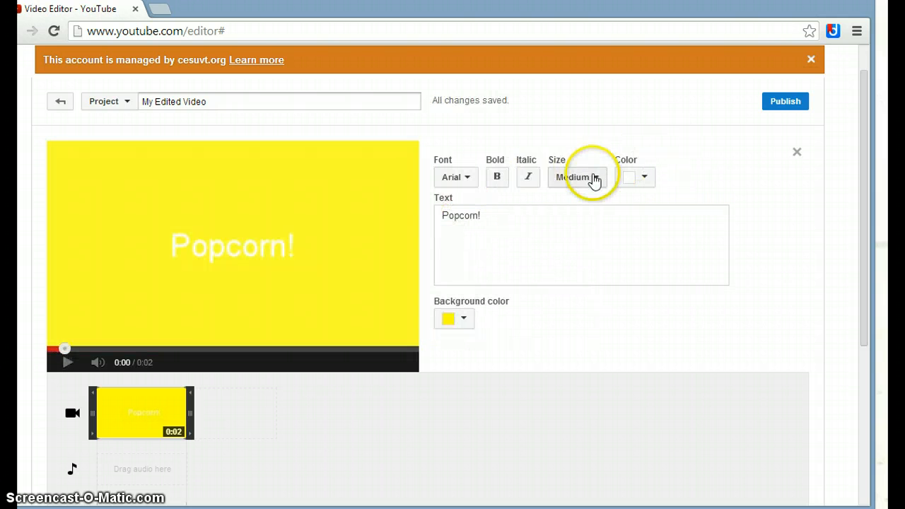
click(595, 180)
click(580, 239)
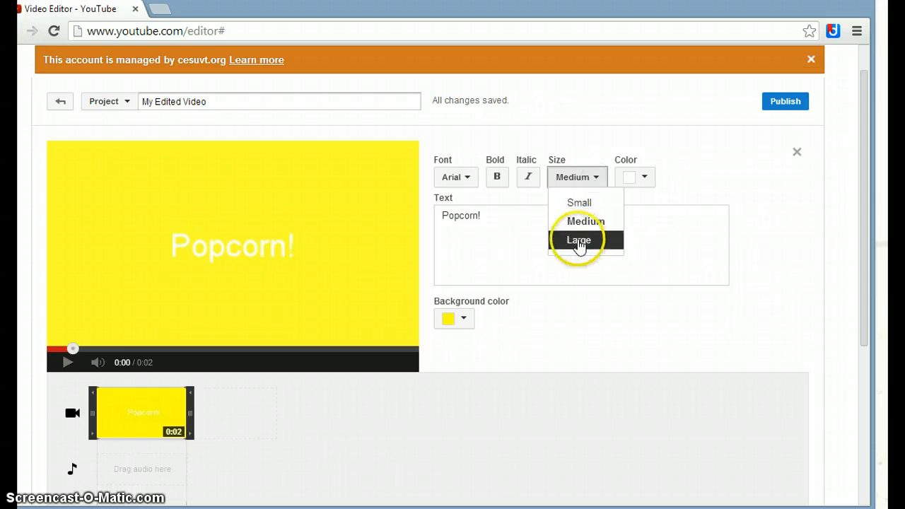
click(576, 245)
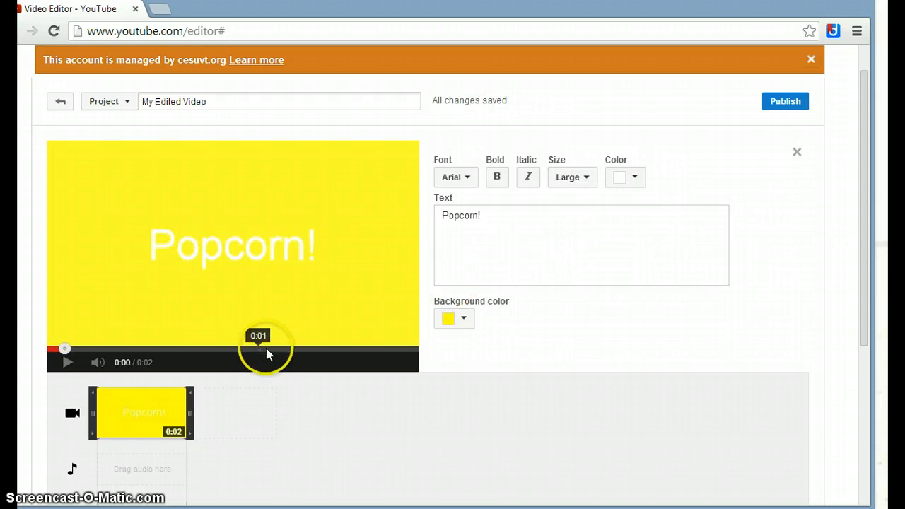
click(70, 417)
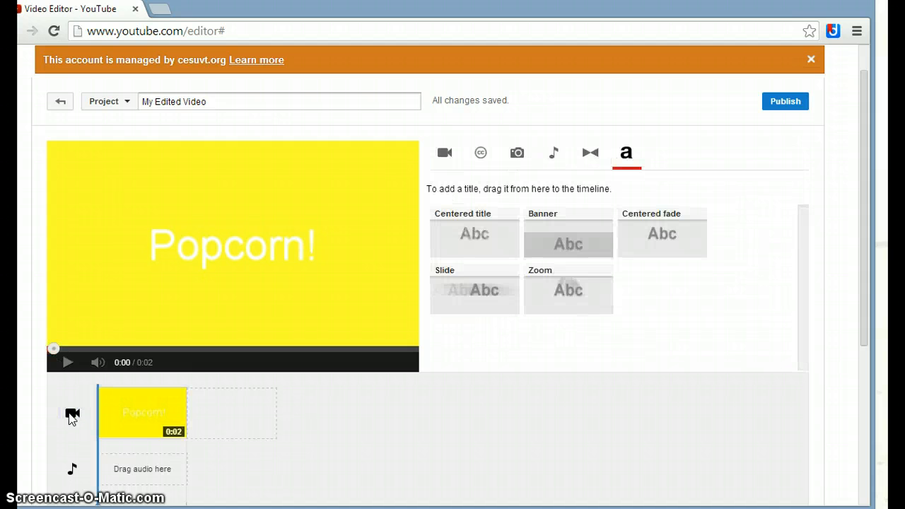
Step: Add the first popcorn photo, about creating your own video in YouTube, after the title on the timeline
click(518, 154)
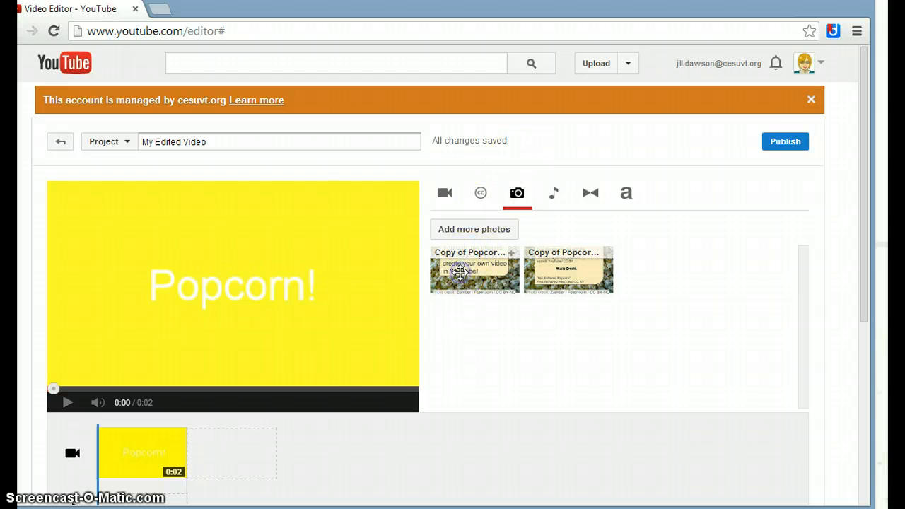
drag(459, 272, 231, 453)
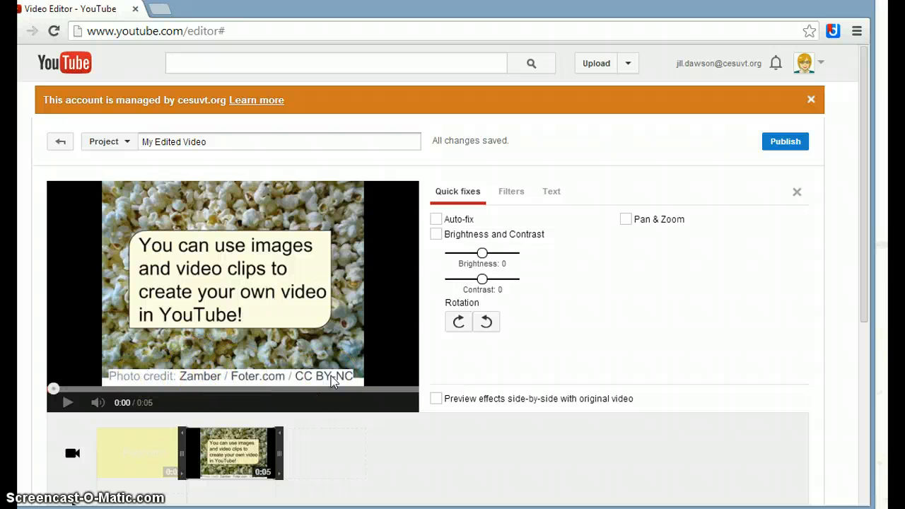
click(70, 458)
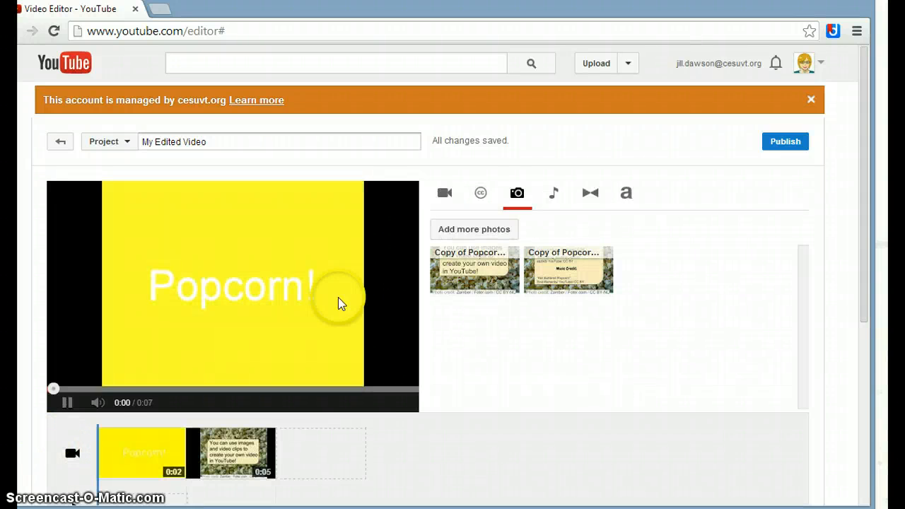
Step: Search the Creative Commons videos for "me making stovetop popcorn" and add the 1:57 clip after the photo on the timeline
click(480, 198)
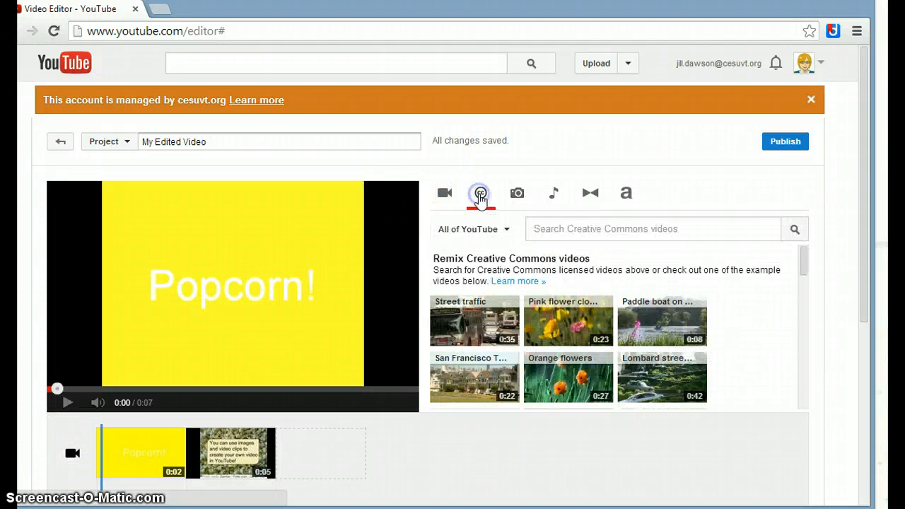
click(535, 229)
text(me making stovetop popcorn)
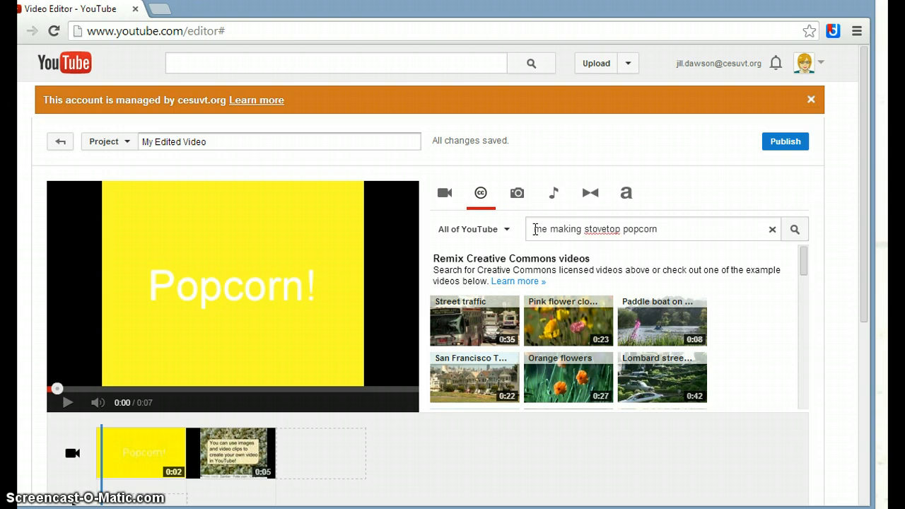
key(Return)
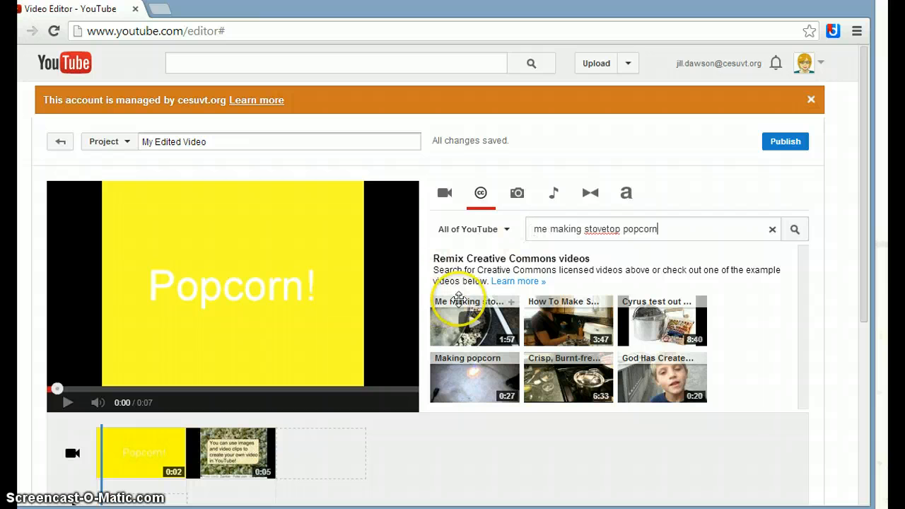
drag(457, 324, 319, 455)
Step: Split the stovetop popcorn clip at about 31 seconds and remove its first part
click(320, 454)
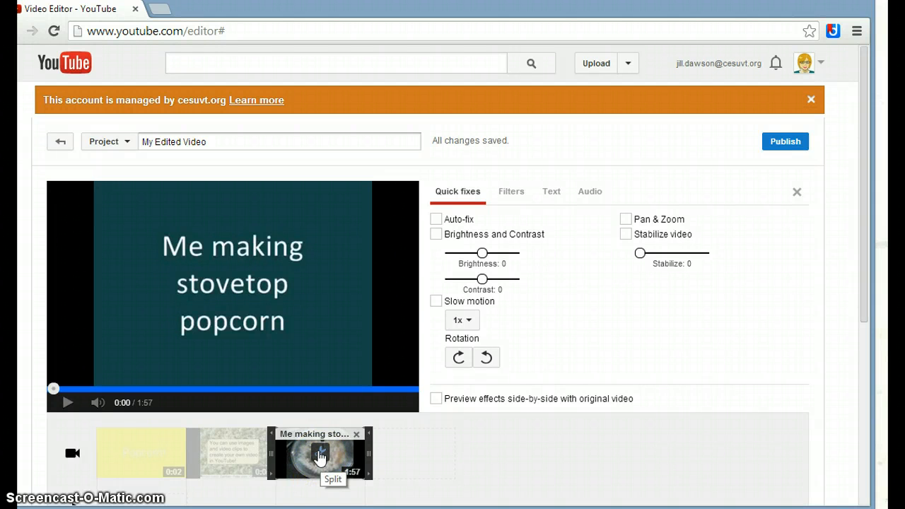
click(318, 450)
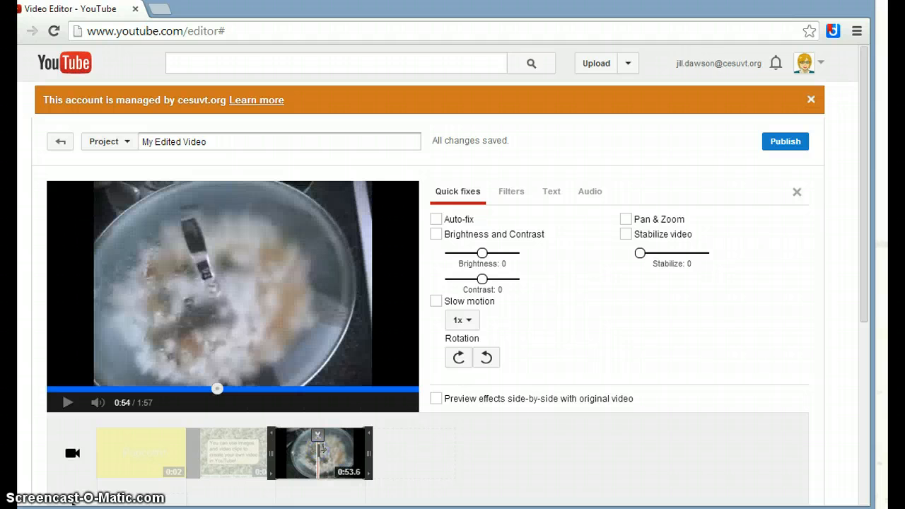
drag(318, 451, 302, 451)
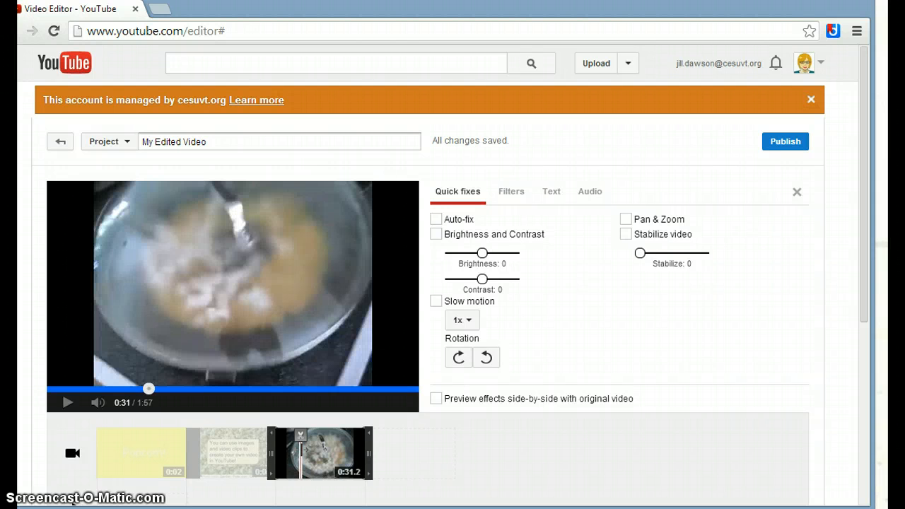
click(301, 451)
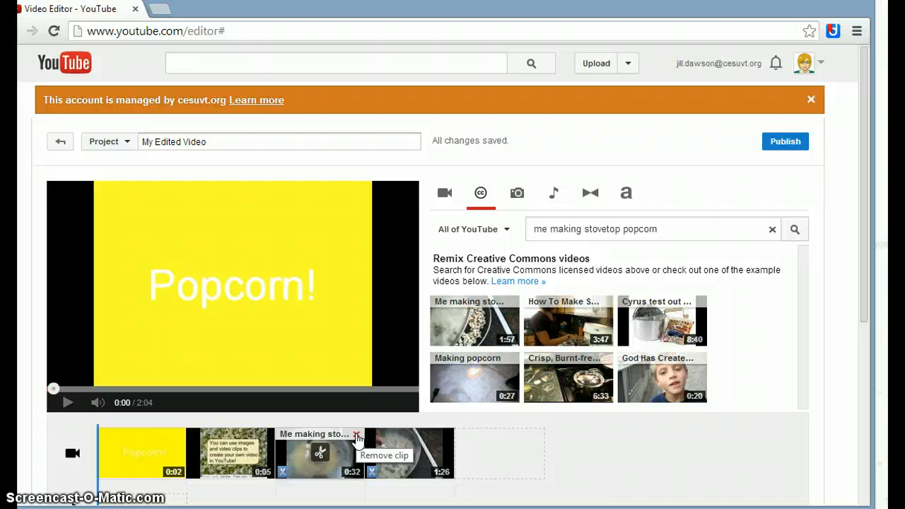
click(357, 435)
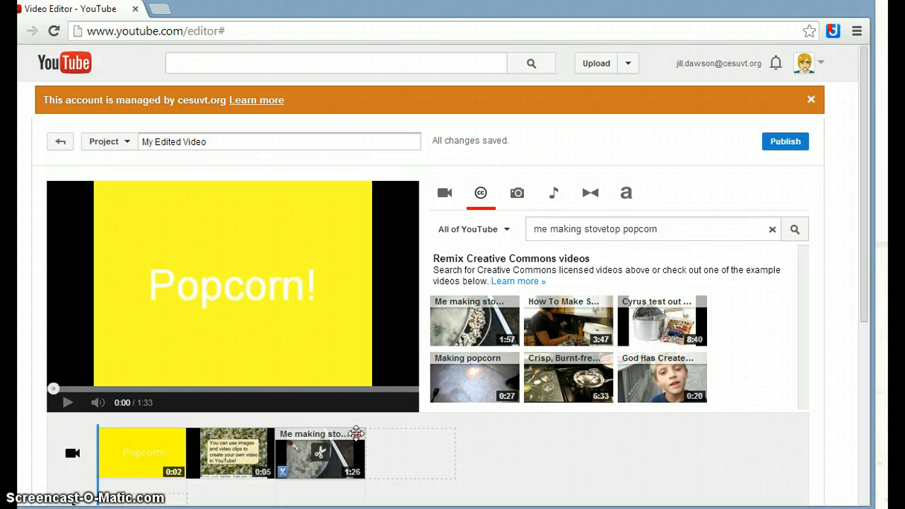
Step: Split the remaining popcorn clip about 1:01 into its length and remove the end part
click(321, 451)
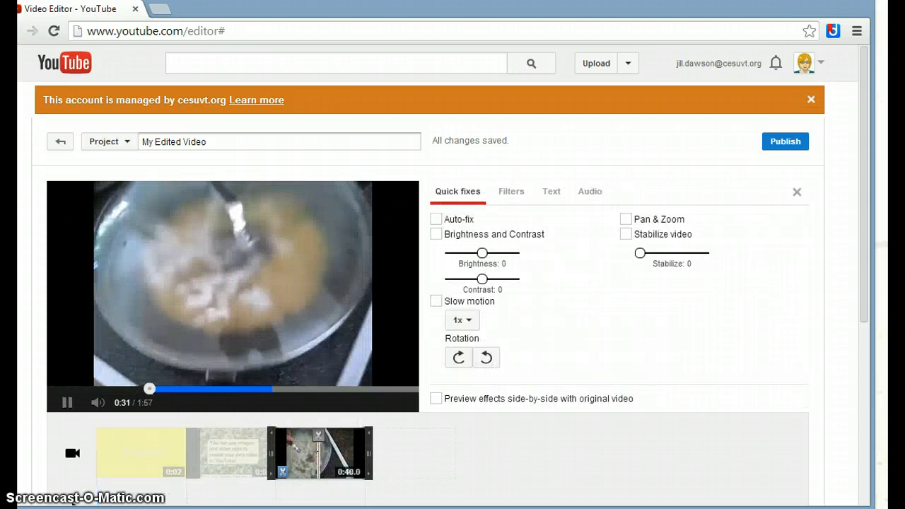
drag(319, 452, 340, 452)
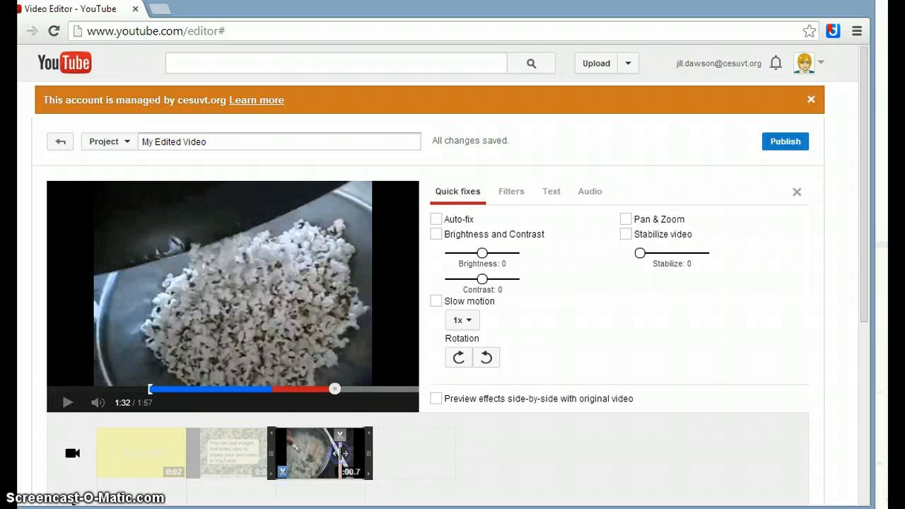
click(340, 435)
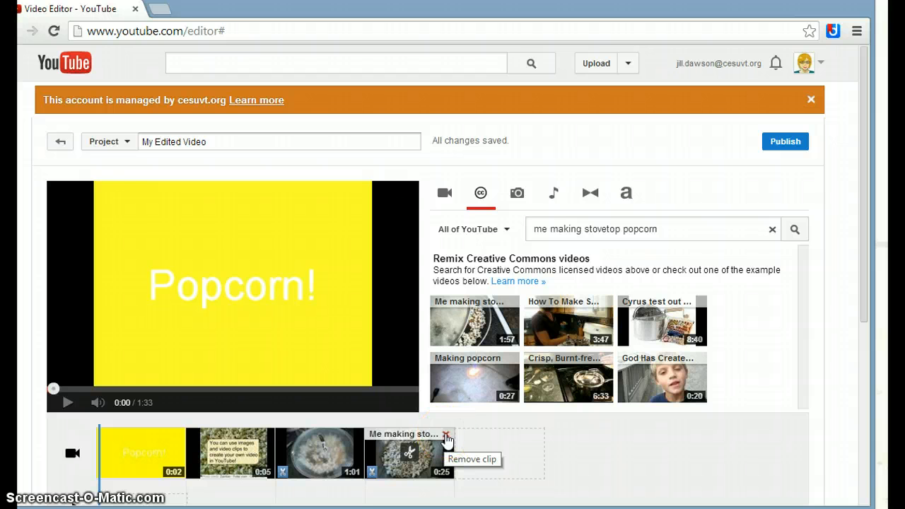
click(446, 437)
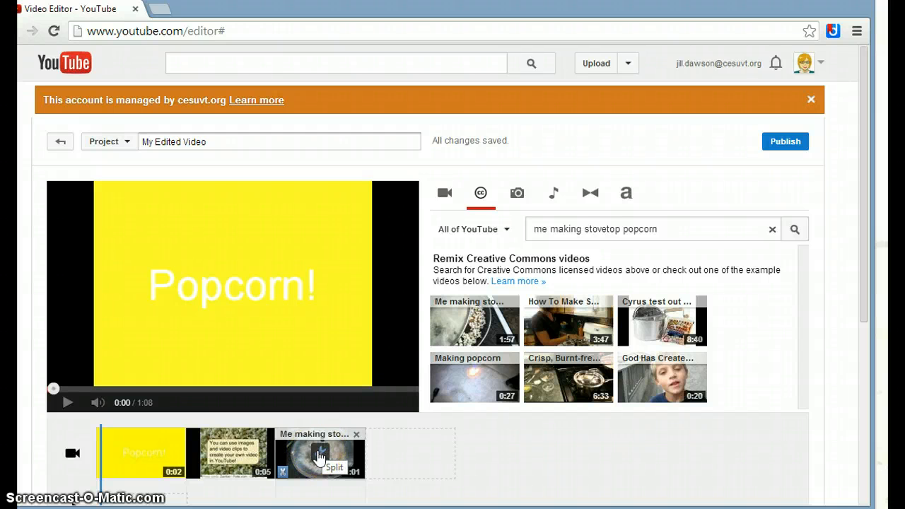
Step: Split the trimmed popcorn clip into two parts about 23 seconds into its length
click(319, 452)
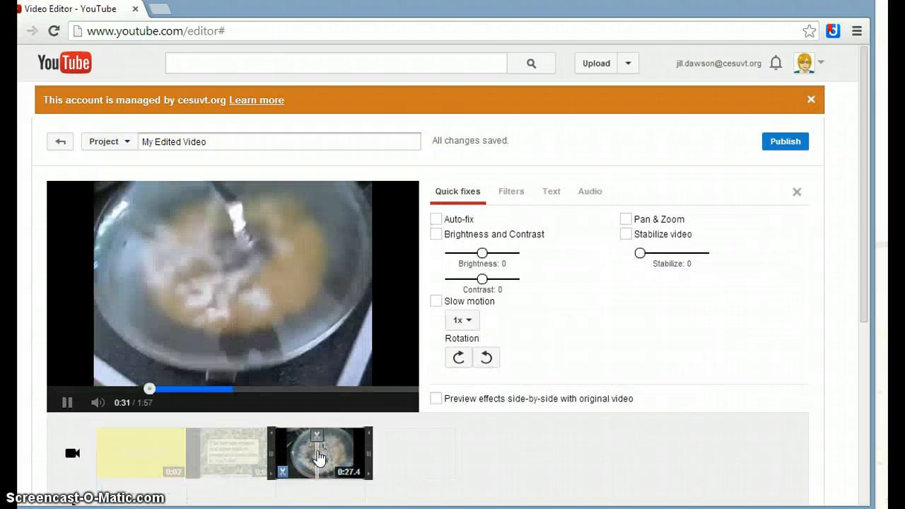
click(322, 444)
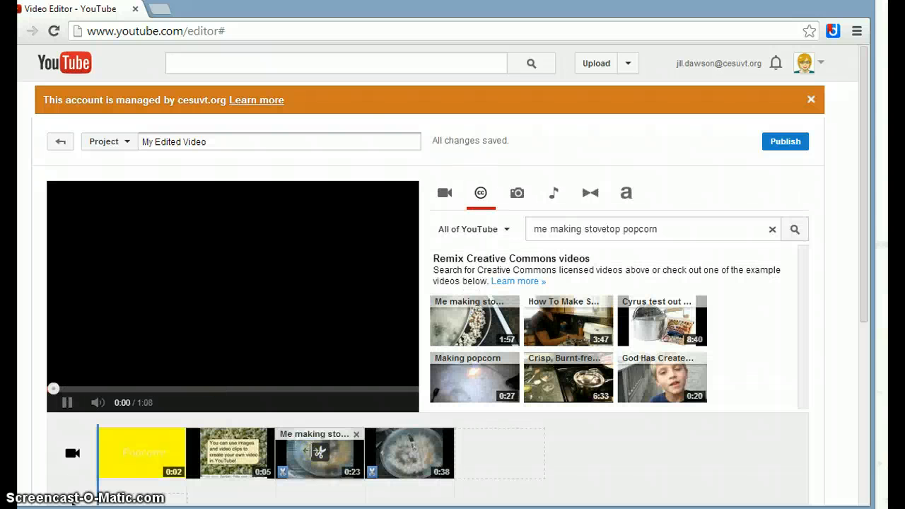
Step: Split the last popcorn clip on the timeline into two parts about 25 seconds into its length
click(410, 459)
drag(410, 461, 424, 458)
click(424, 434)
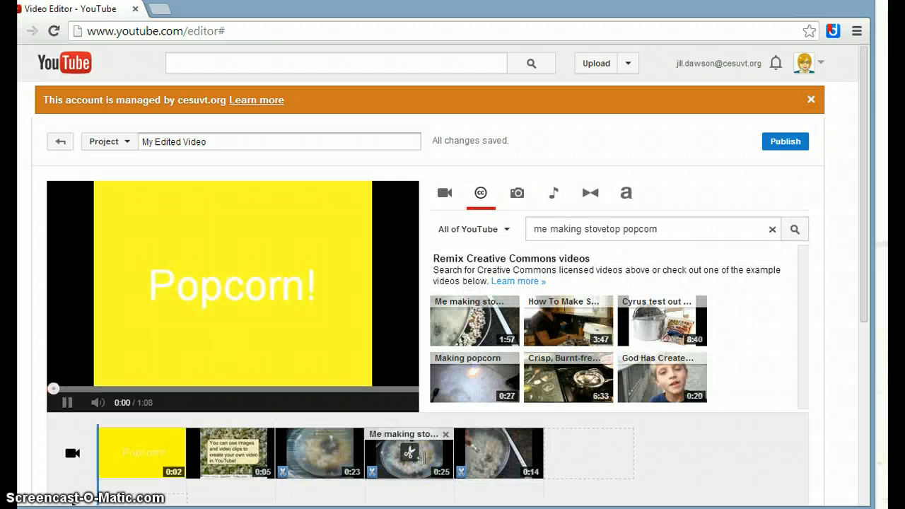
Step: Mute the first popcorn clip on the timeline by reducing its volume to the minimum
click(304, 461)
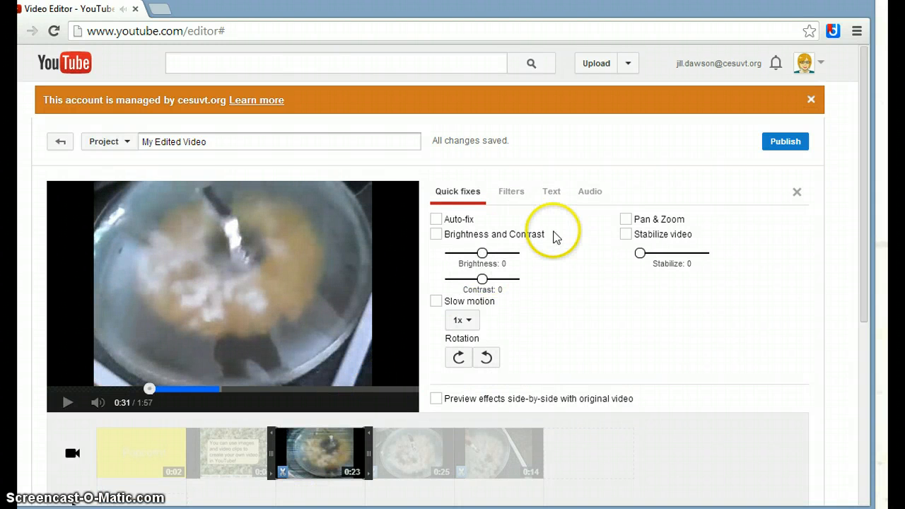
click(583, 194)
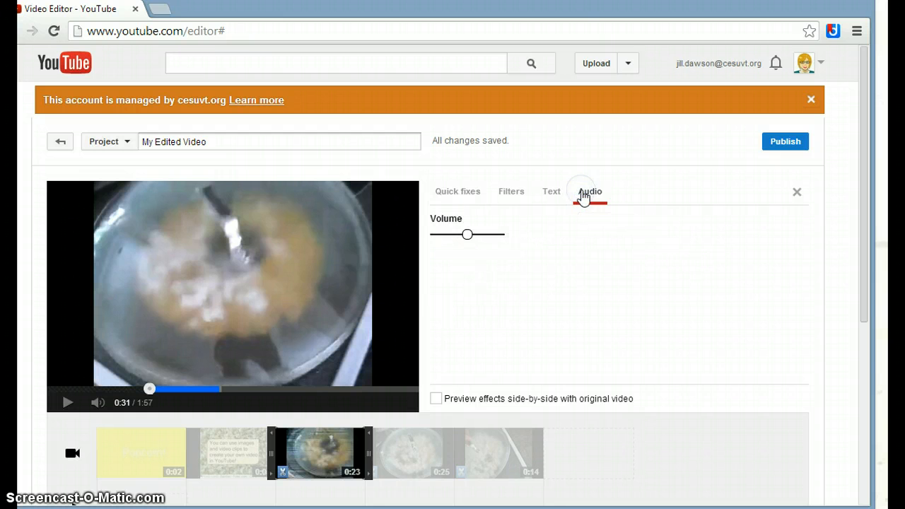
click(468, 235)
drag(468, 234, 434, 235)
Step: Mute the middle popcorn clip by reducing its volume to the minimum
click(398, 461)
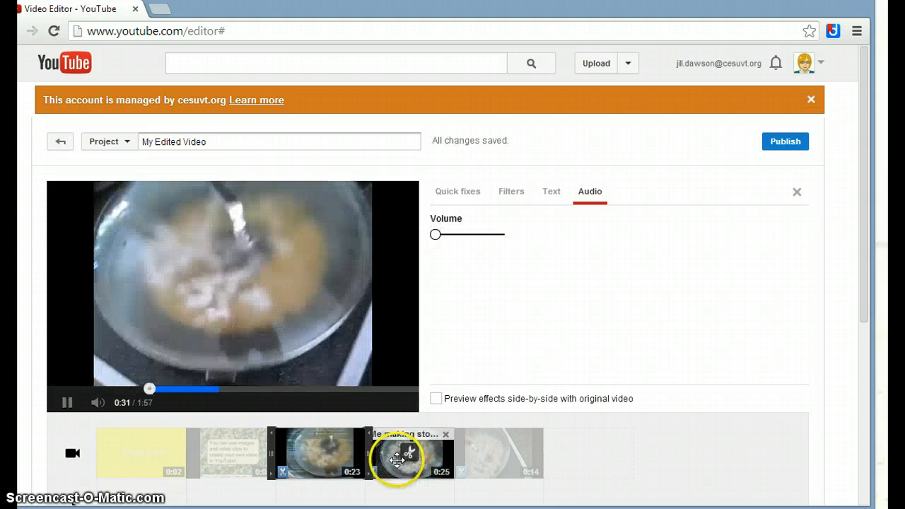
click(571, 242)
click(587, 194)
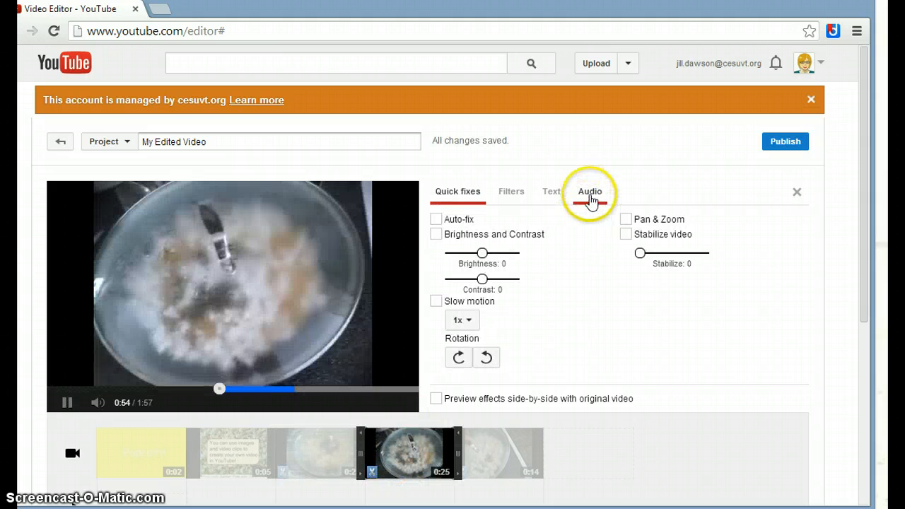
drag(466, 235, 419, 240)
Step: Mute the final popcorn clip by reducing its volume to the minimum
click(479, 452)
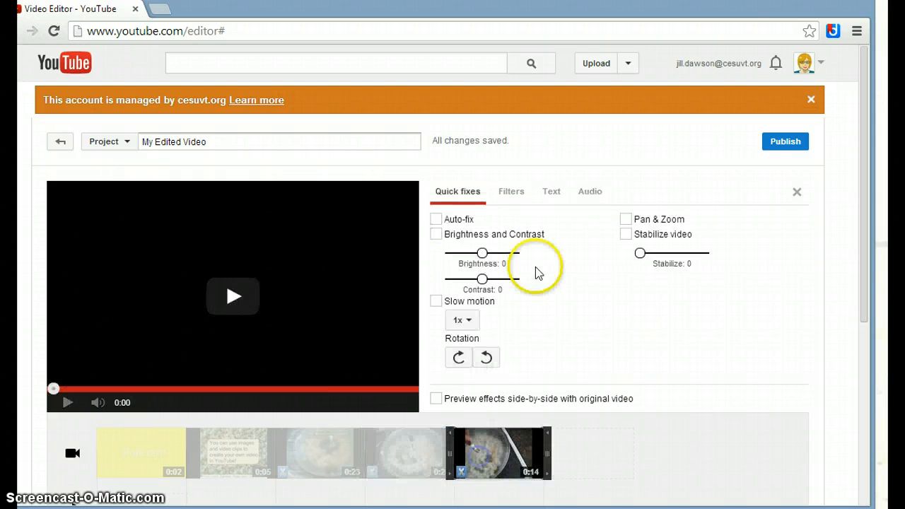
click(581, 197)
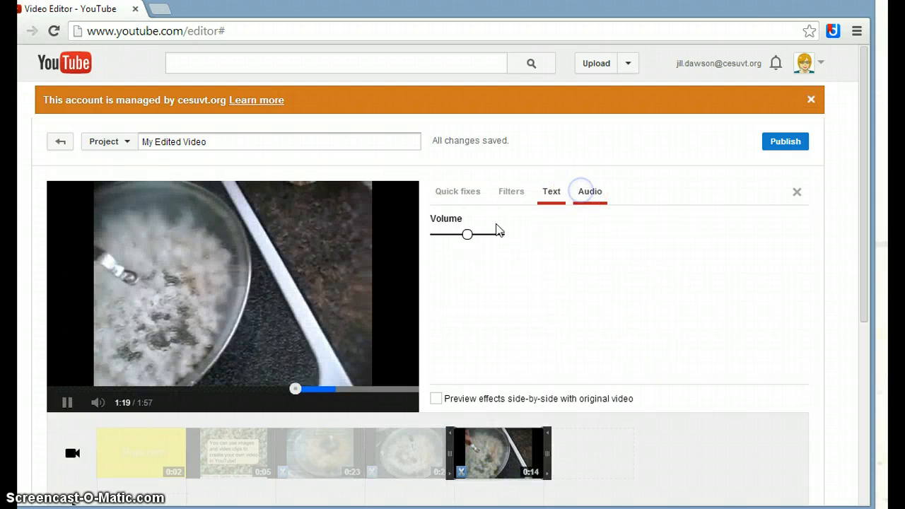
click(468, 236)
drag(468, 234, 412, 236)
Step: Add the text overlay "I love popcorn!" to the first popcorn clip, with a yellow banner at 35% opacity
drag(302, 436, 299, 458)
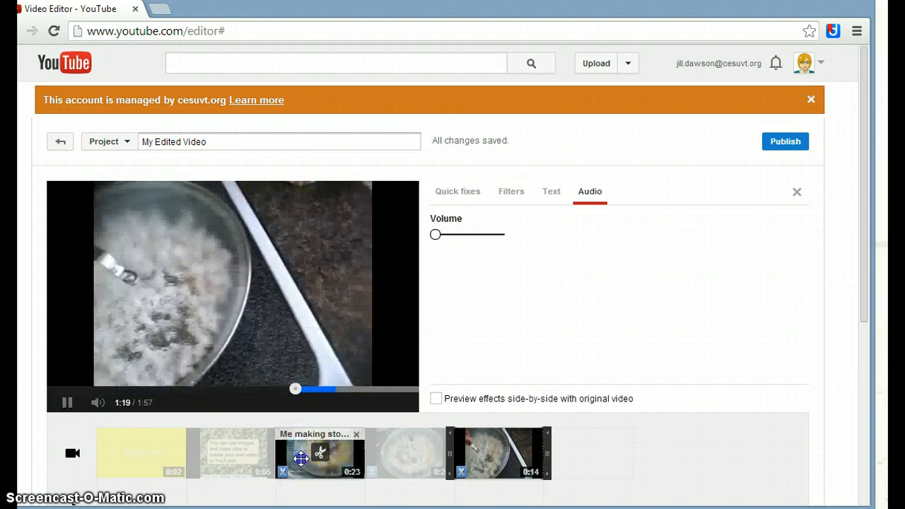
click(550, 192)
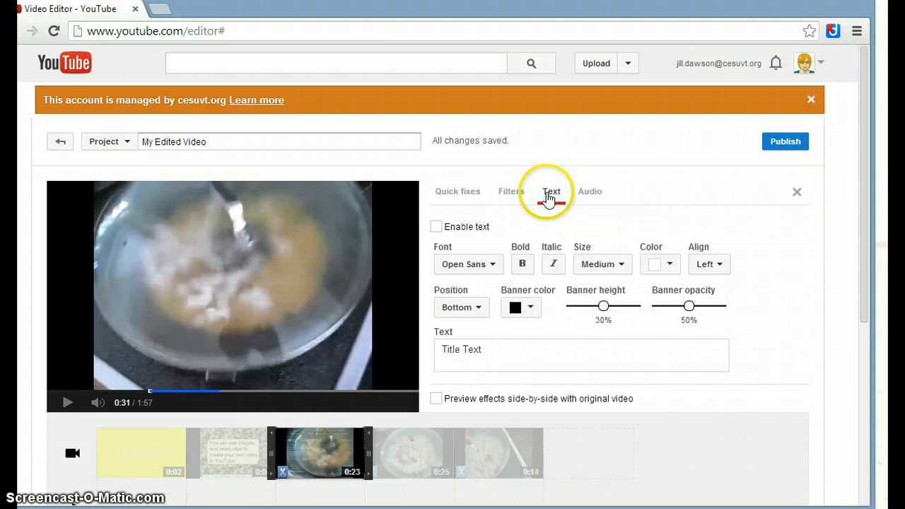
click(436, 227)
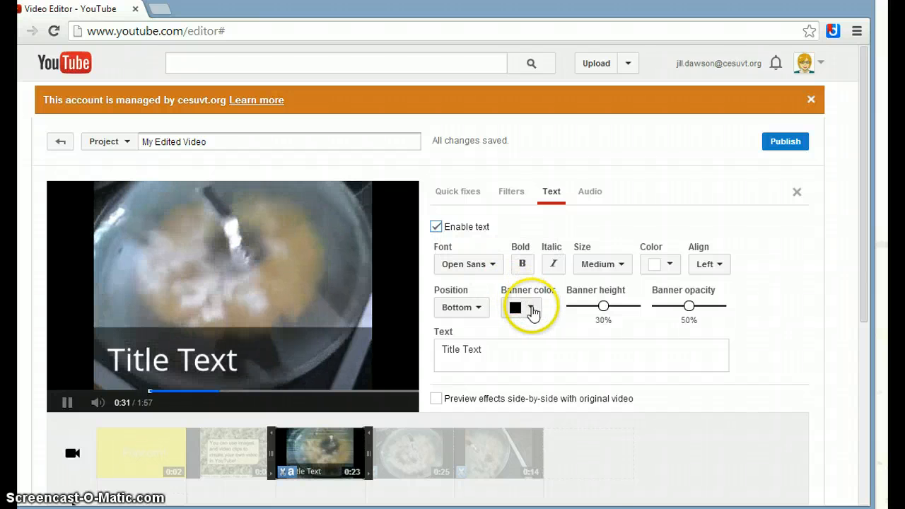
click(531, 309)
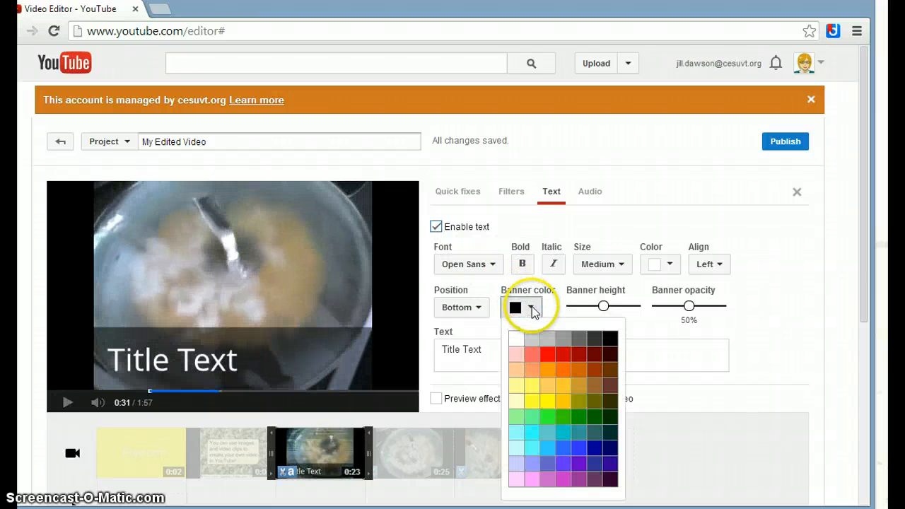
click(546, 398)
drag(490, 348, 414, 349)
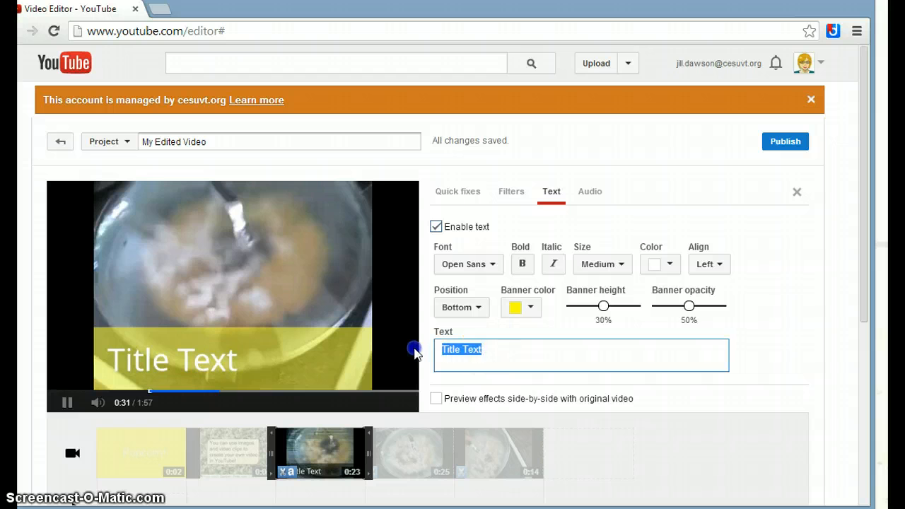
text(I love popcorn!)
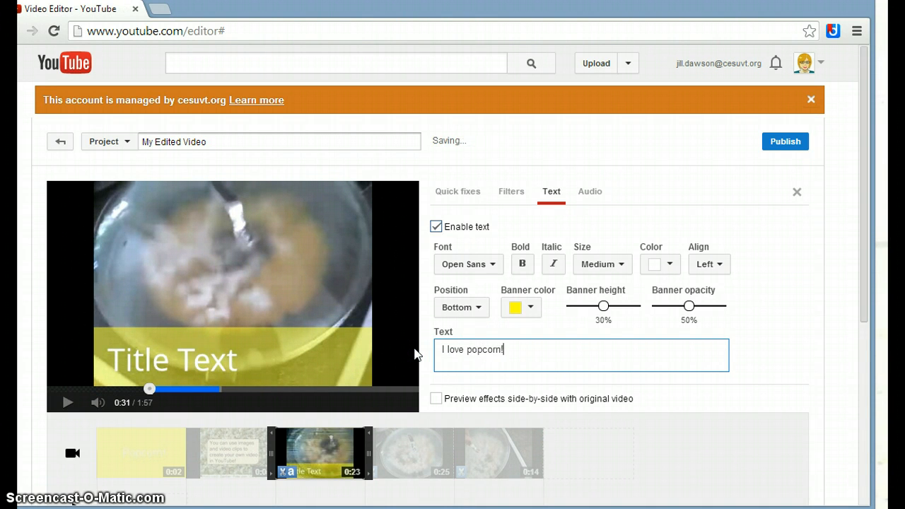
click(688, 306)
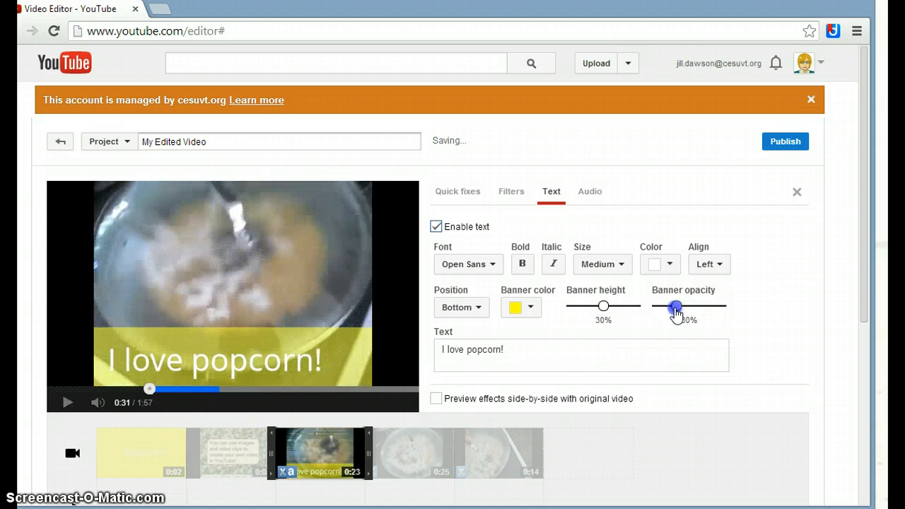
drag(676, 310, 672, 309)
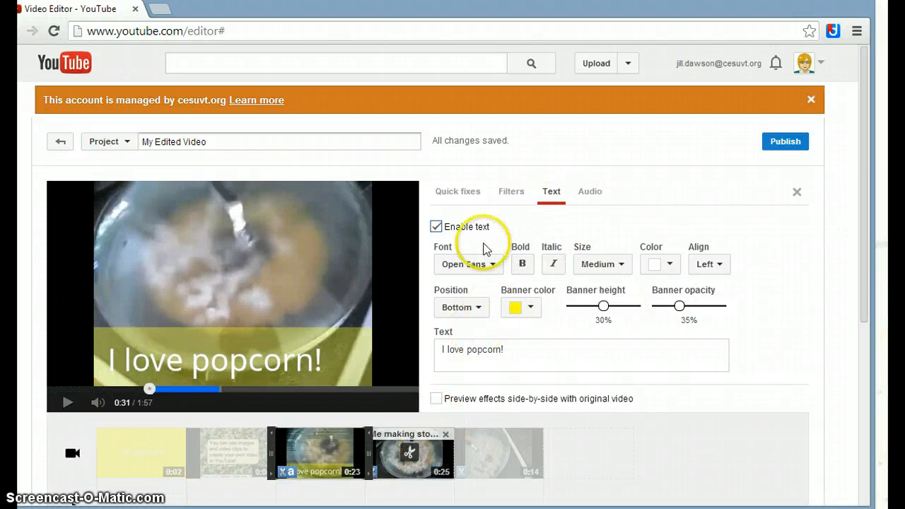
Step: Apply the Heat Map filter to the first popcorn clip
click(517, 198)
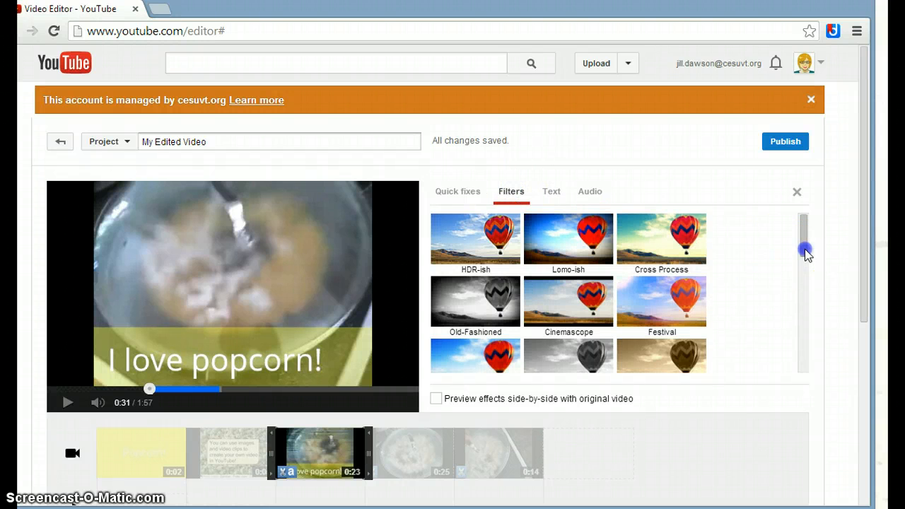
drag(806, 251, 812, 351)
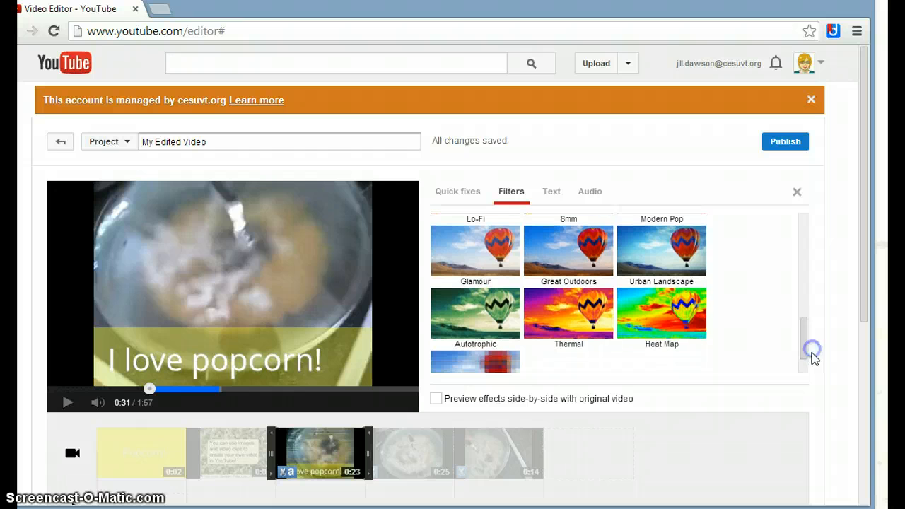
click(648, 318)
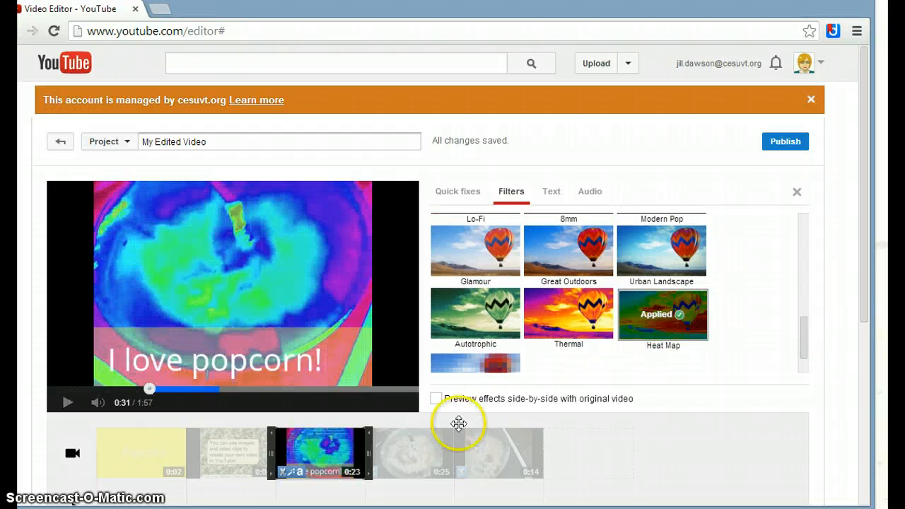
Step: Set the middle popcorn clip's overlay text to "It's crunchy!" and its banner color to yellow
click(410, 448)
click(392, 463)
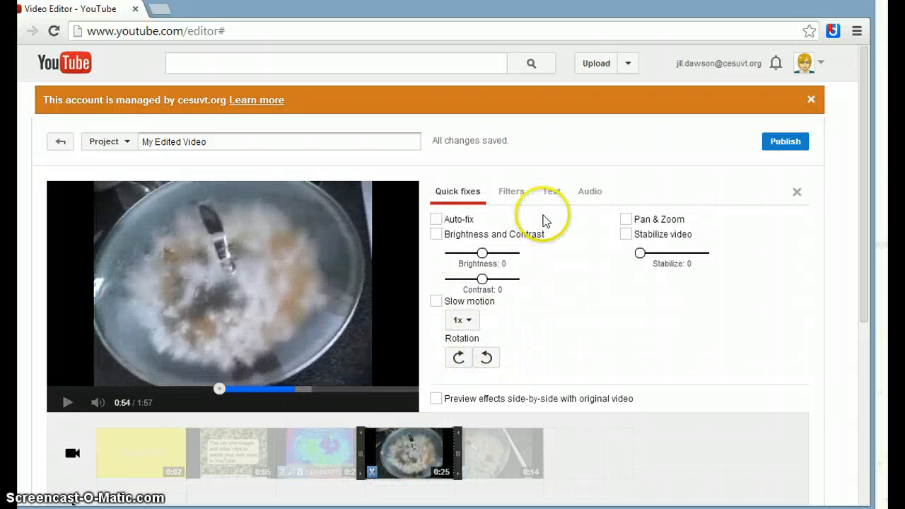
click(552, 195)
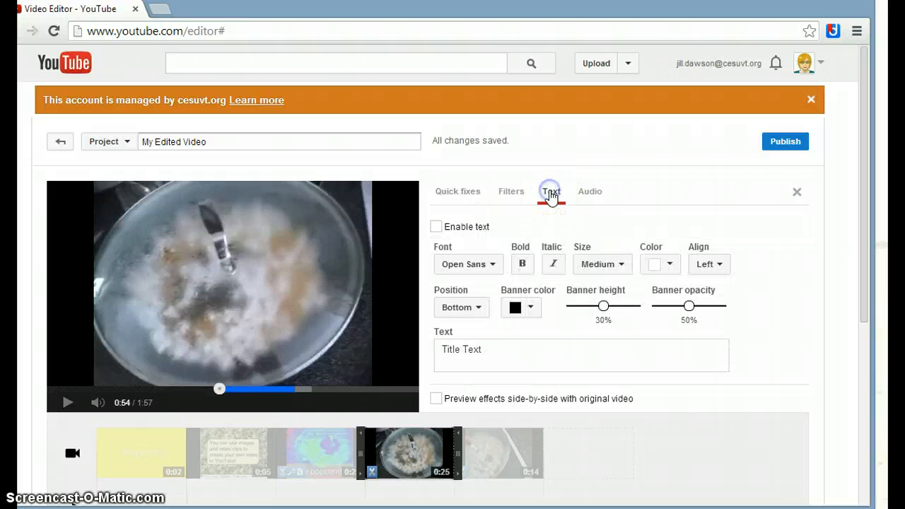
click(530, 307)
click(548, 401)
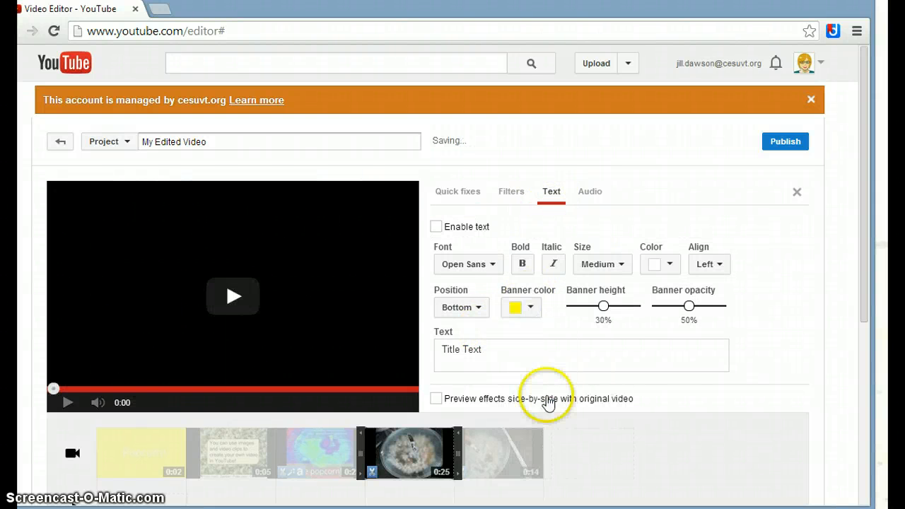
drag(506, 346, 429, 351)
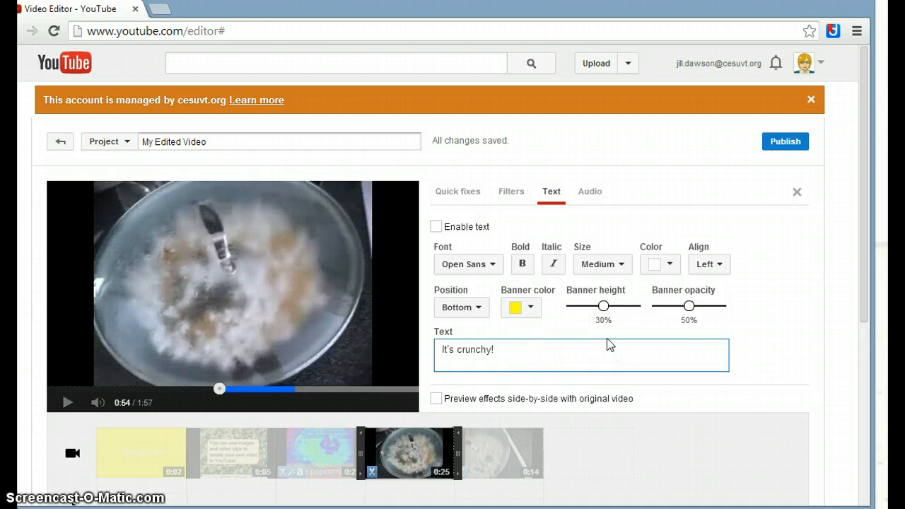
click(531, 334)
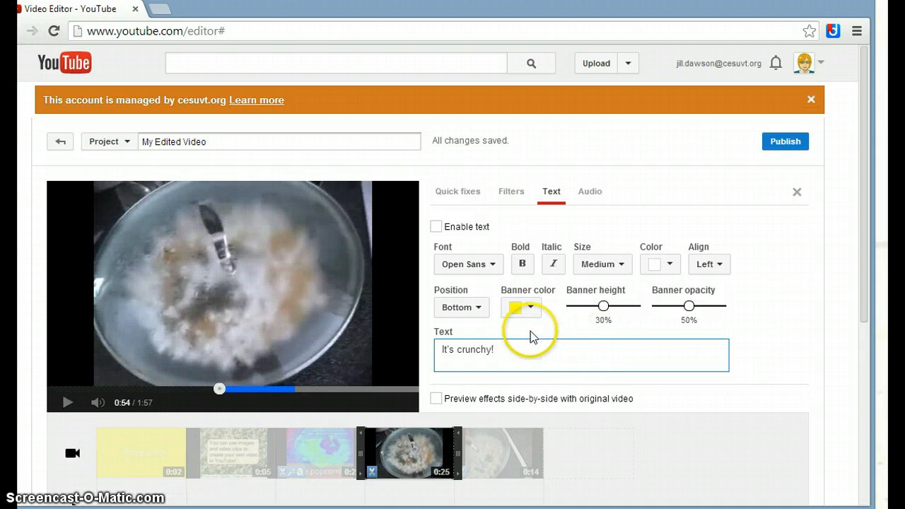
Step: Set the overlay font to Arial, enable the text on the middle popcorn clip and close the clip's settings
click(495, 268)
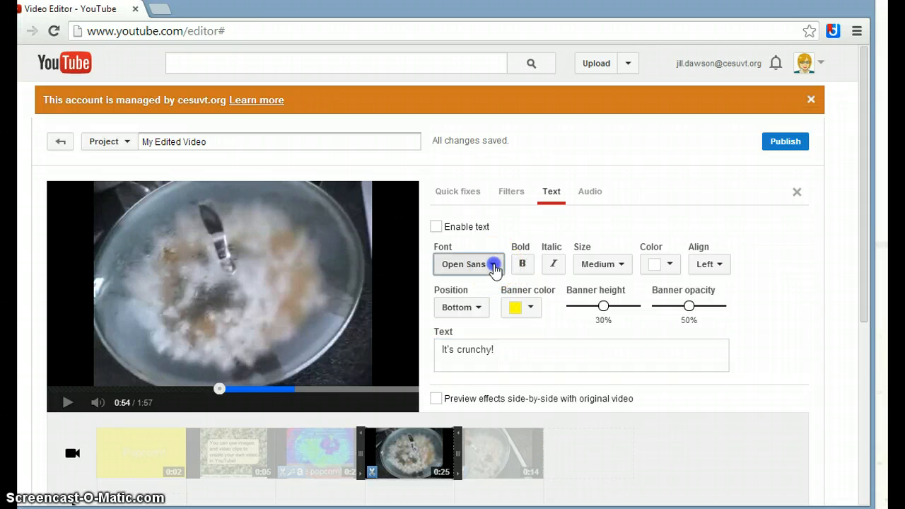
click(471, 323)
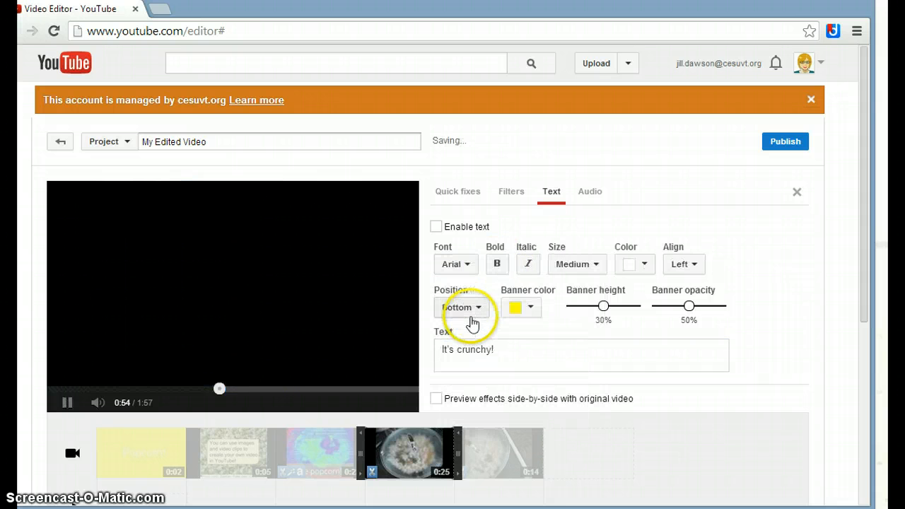
click(498, 353)
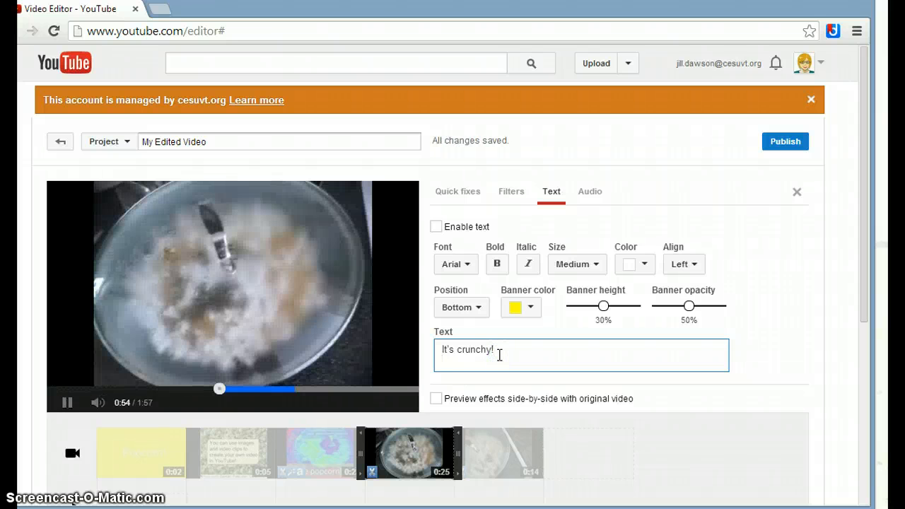
click(436, 227)
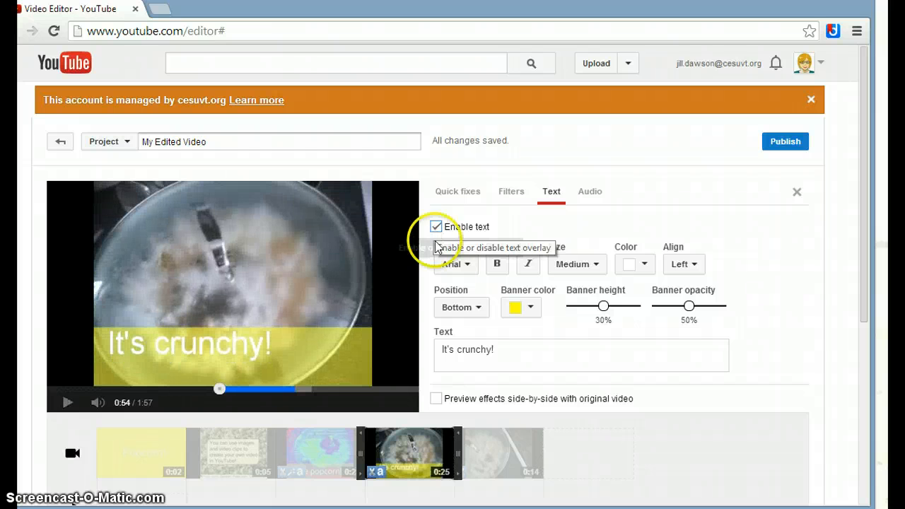
mouse_move(485, 455)
mouse_down()
mouse_move(424, 454)
mouse_move(483, 472)
mouse_move(495, 456)
mouse_up()
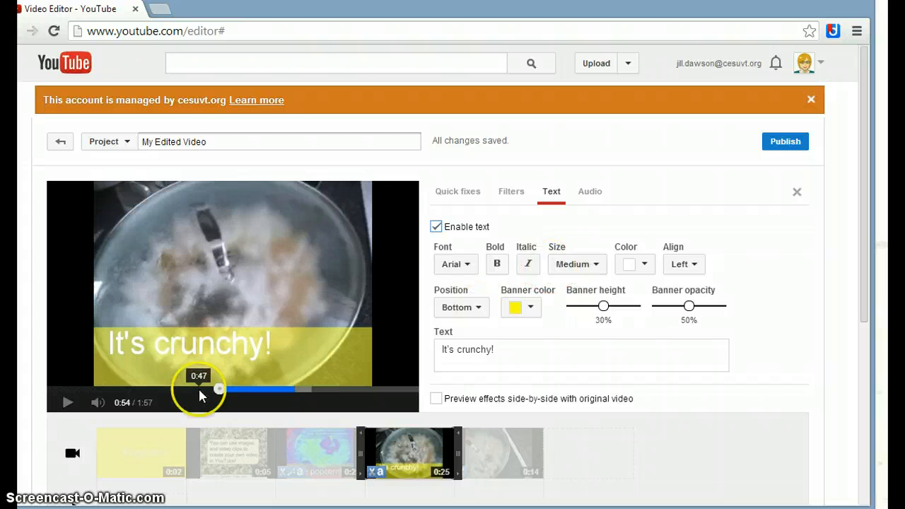
click(69, 454)
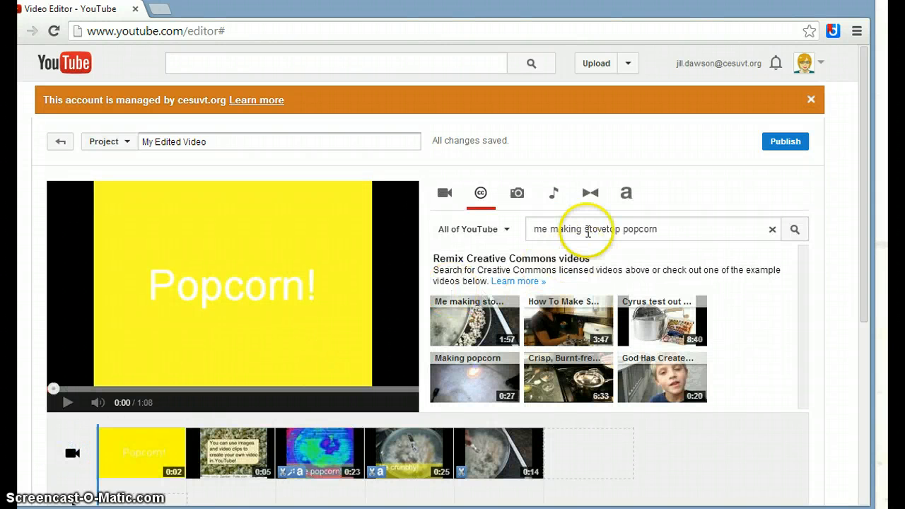
Step: Add a Crossfade transition between the first and middle popcorn clips on the timeline
mouse_move(354, 443)
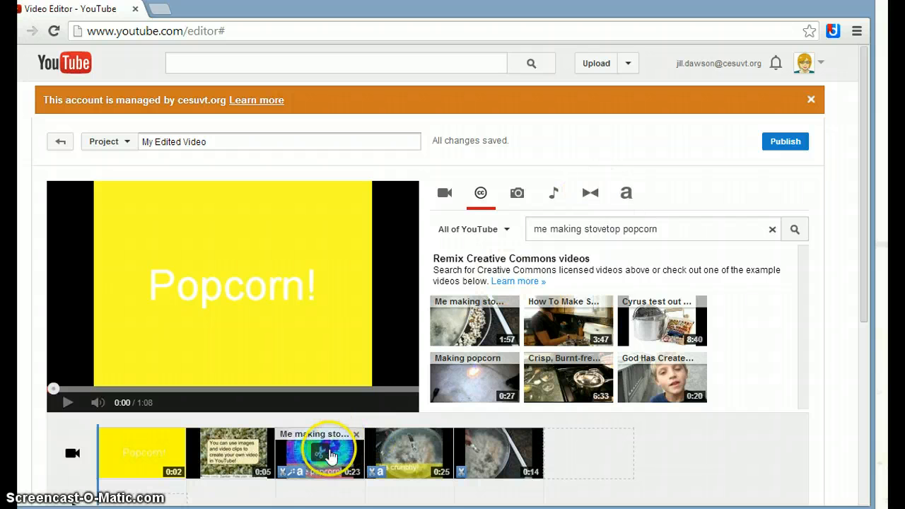
click(590, 194)
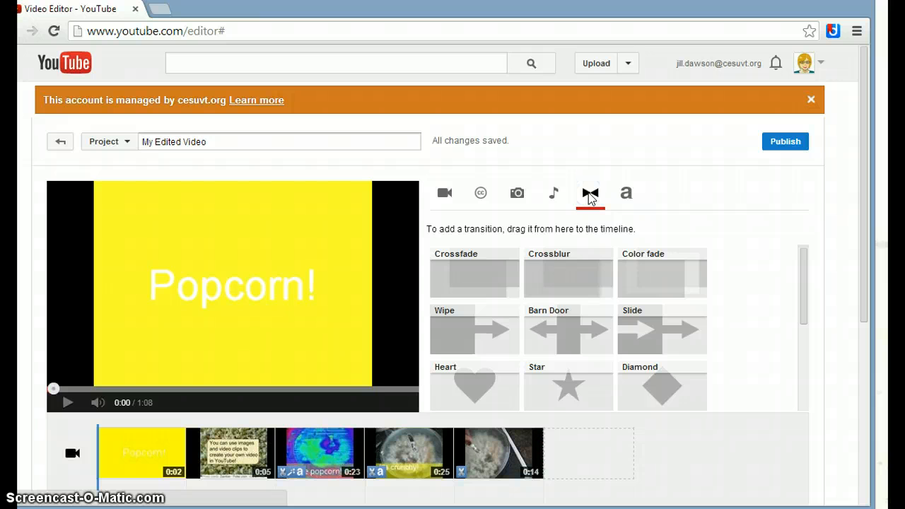
drag(472, 284, 372, 458)
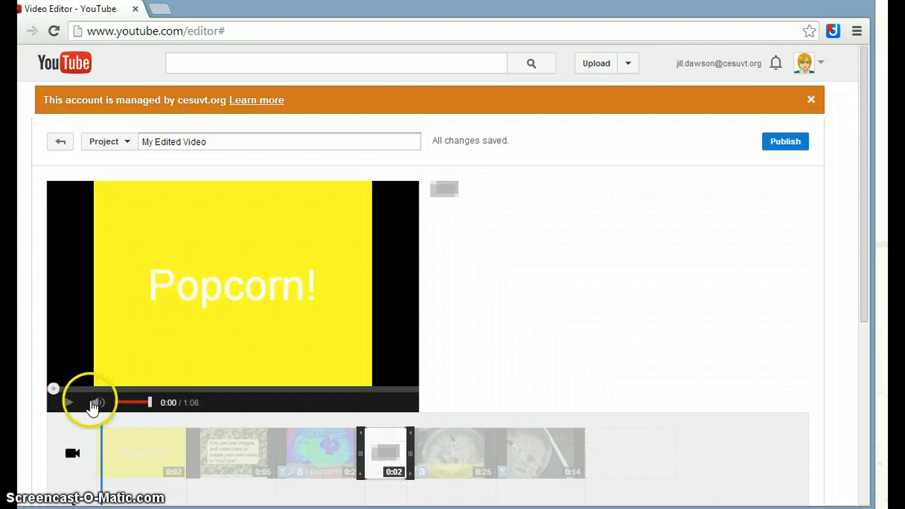
Step: Close the transition's settings, play the project from the start and pause it at about 0:19
click(72, 453)
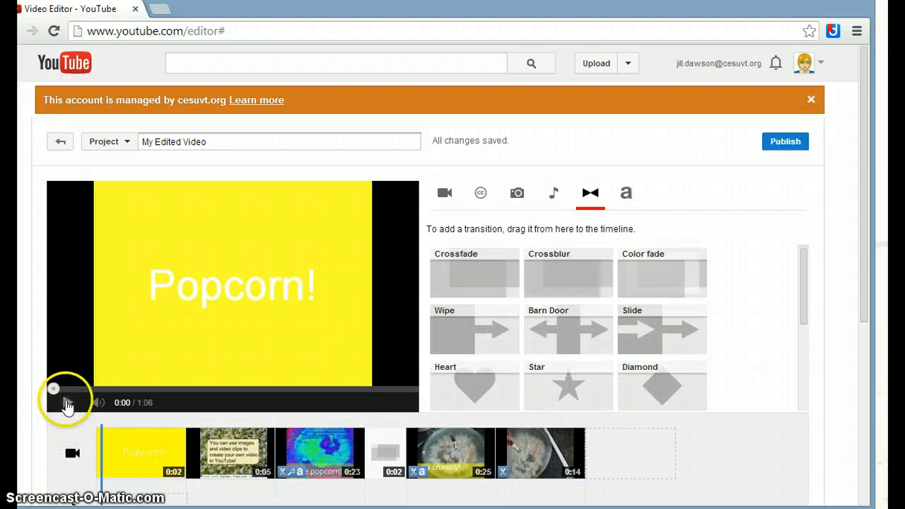
click(68, 403)
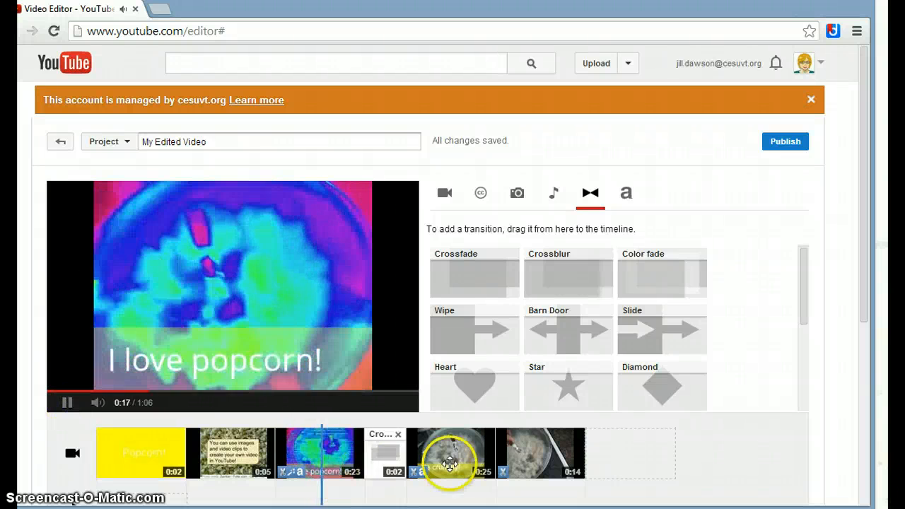
click(67, 402)
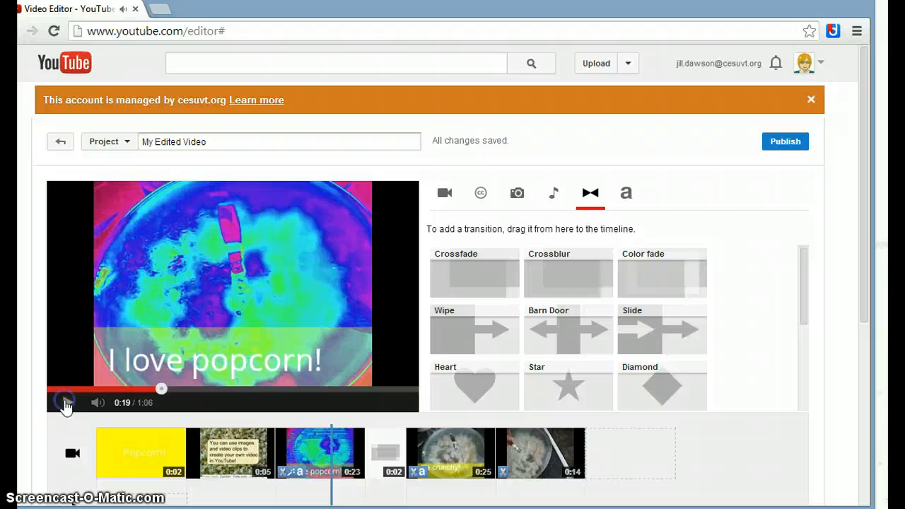
Step: Apply the Thermal filter to the middle popcorn clip on the timeline
click(436, 458)
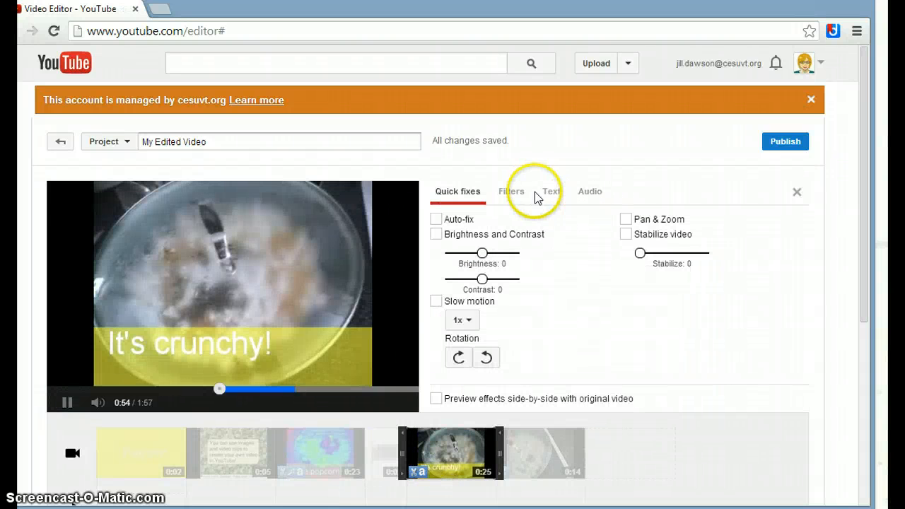
click(511, 192)
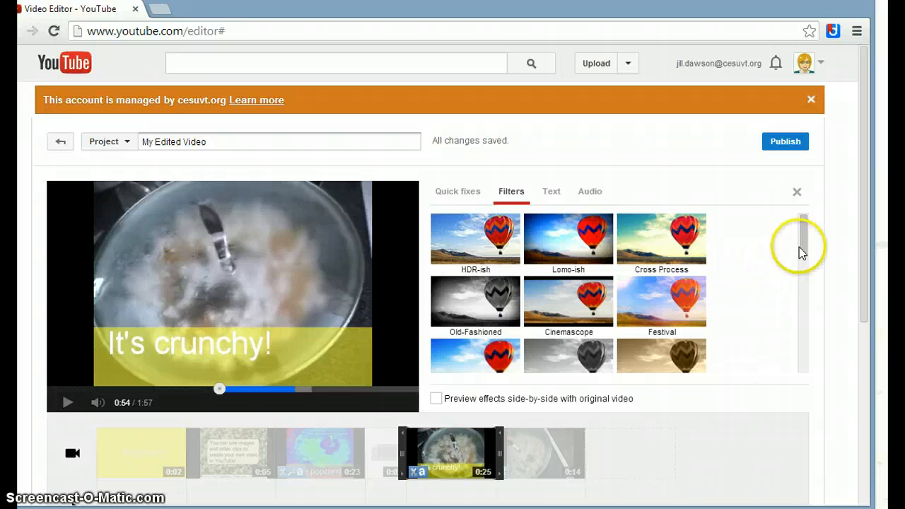
drag(801, 247, 792, 354)
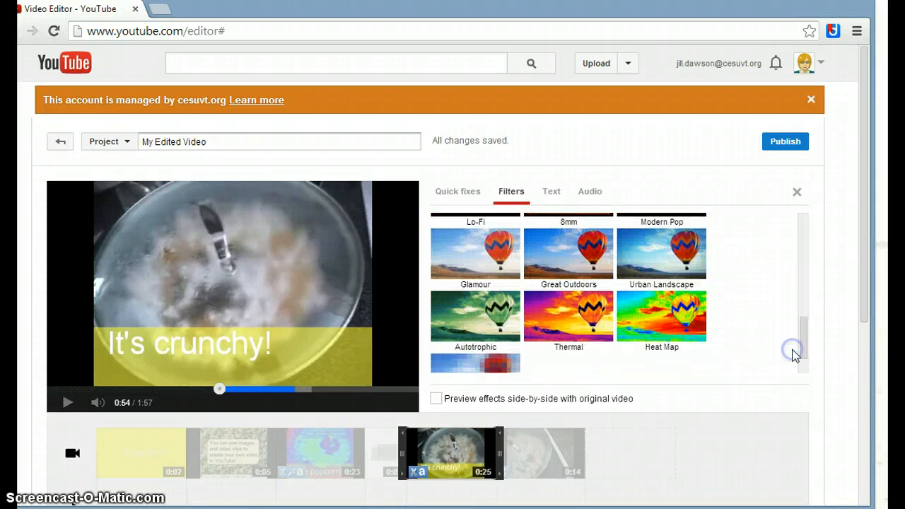
click(542, 331)
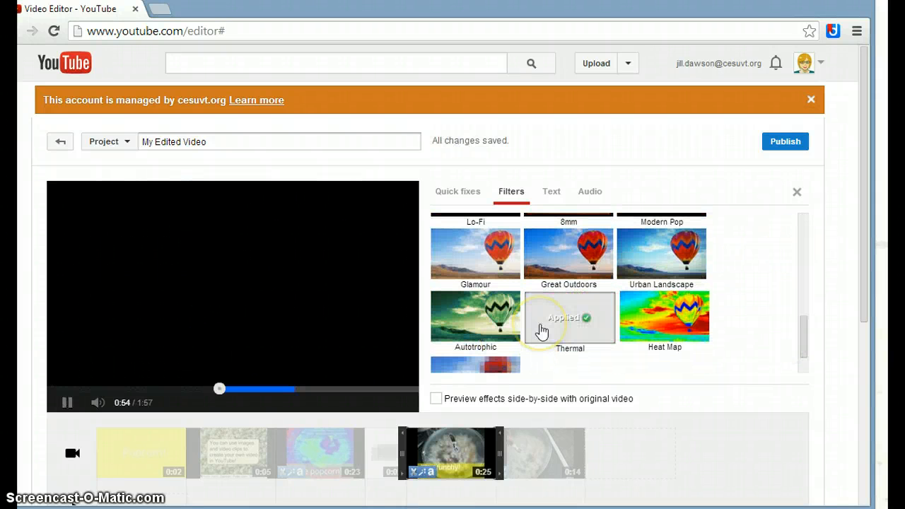
Step: Set the color of the middle popcorn clip's "It's crunchy!" overlay text to purple
click(552, 194)
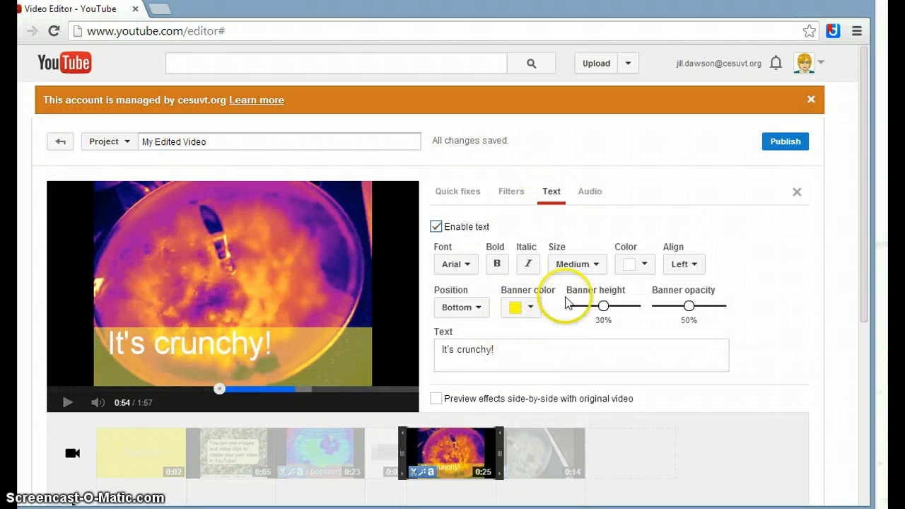
click(645, 266)
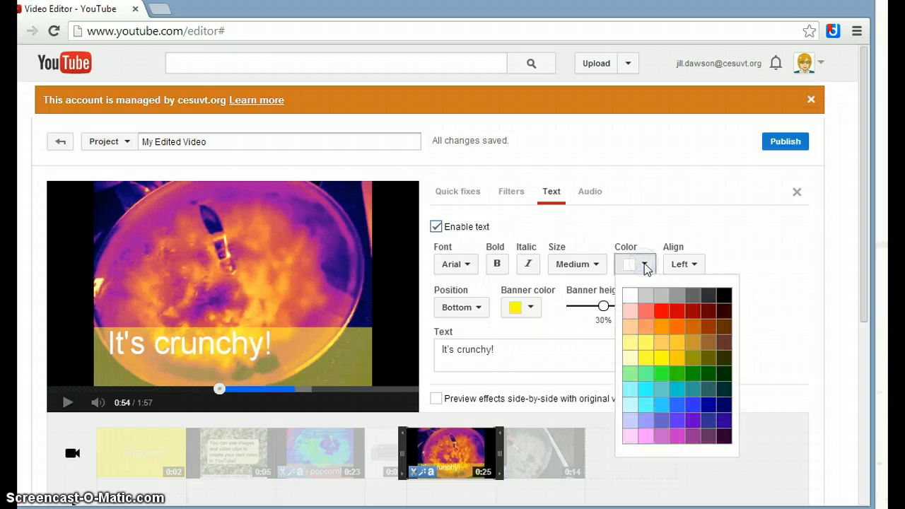
click(689, 424)
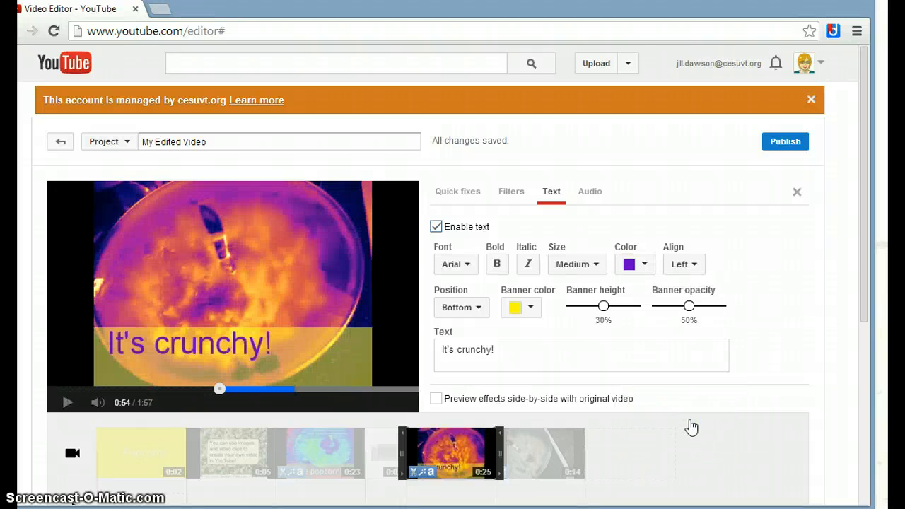
Step: Close the clip's settings and add a Heart transition after the last popcorn clip on the timeline
click(72, 456)
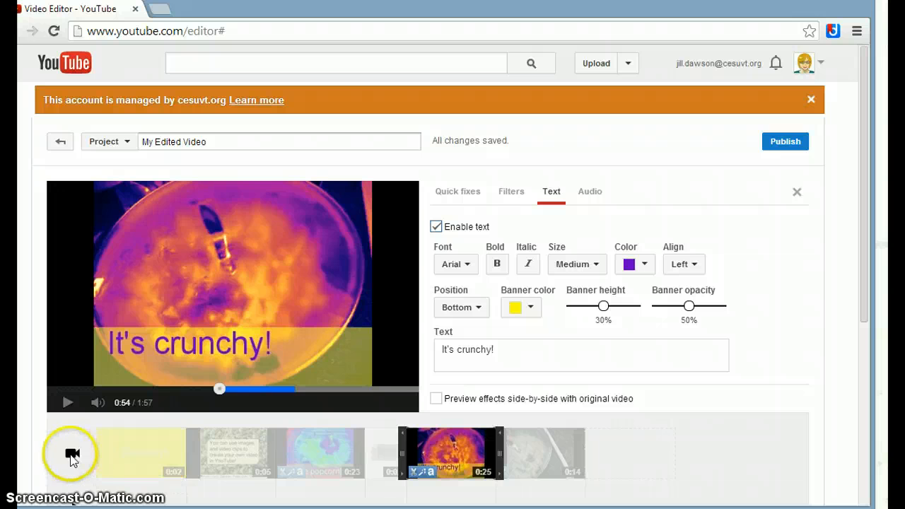
click(70, 457)
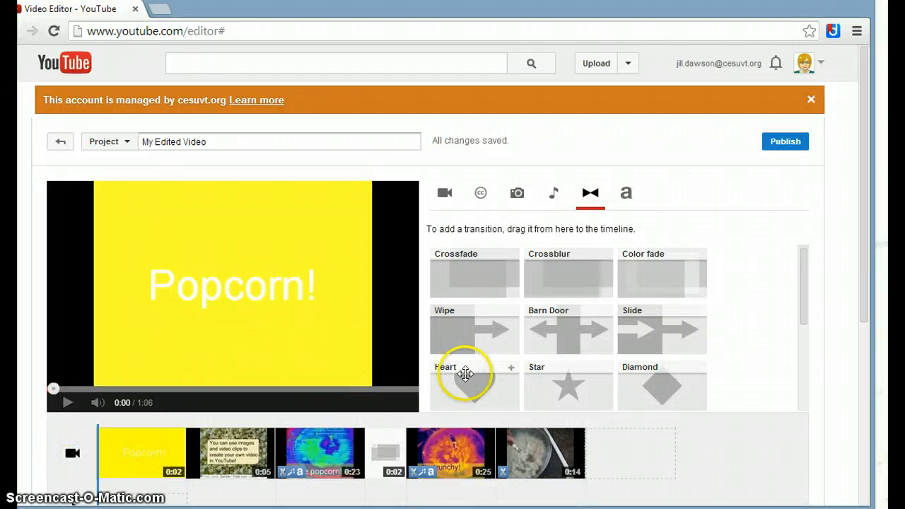
drag(465, 373, 630, 452)
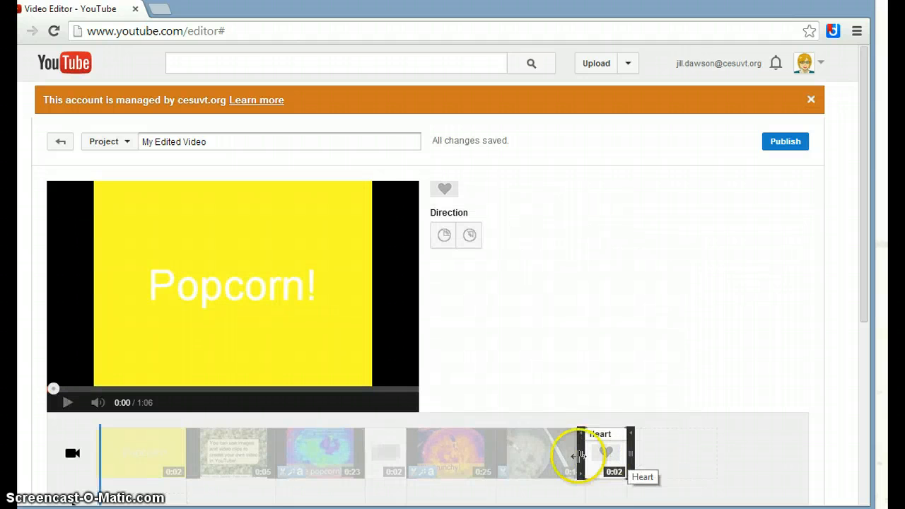
Step: Enable overlay text reading "It's salty!" on the last popcorn clip and set its banner color to yellow
click(518, 458)
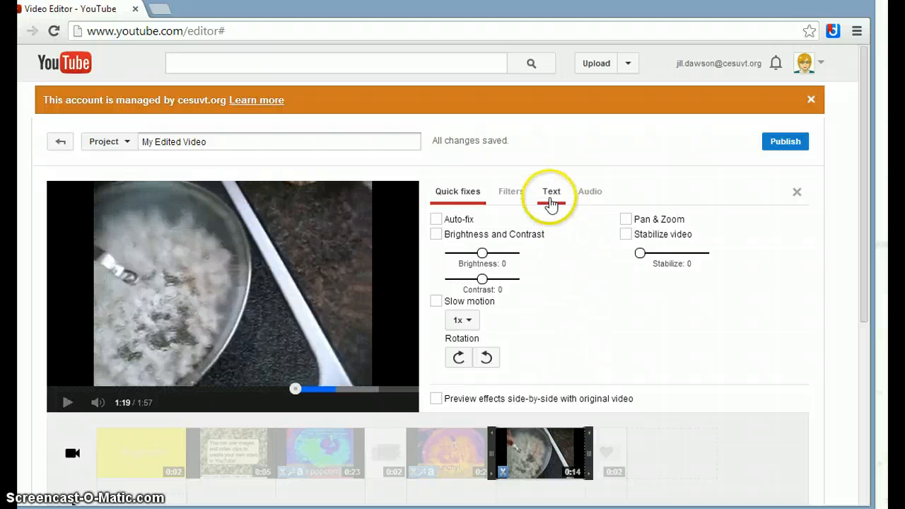
click(551, 201)
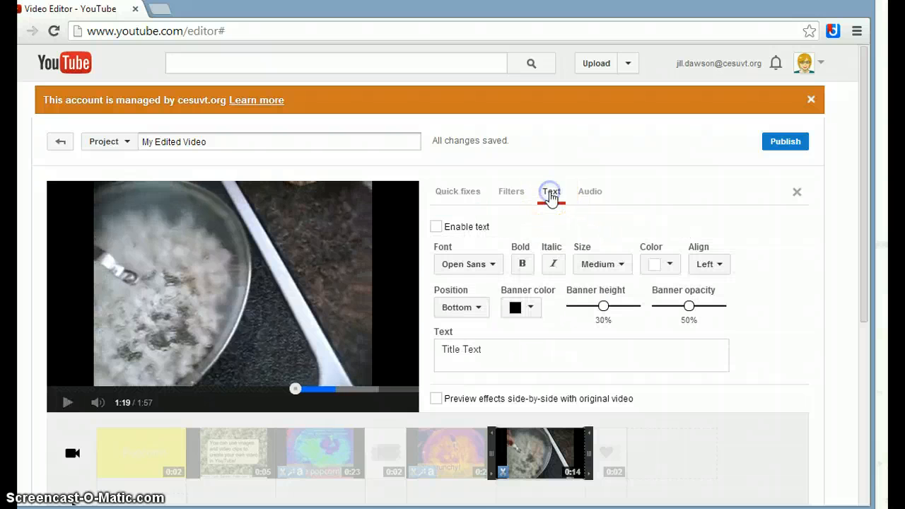
click(435, 227)
click(488, 349)
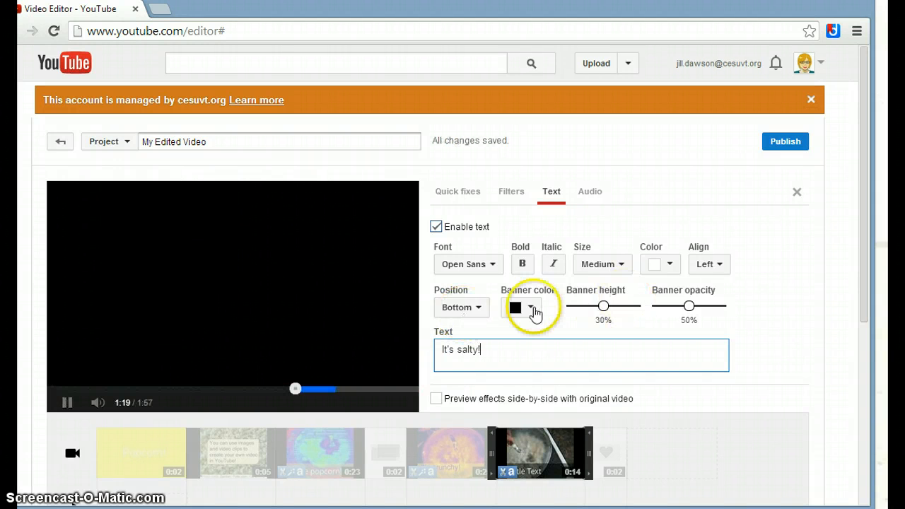
click(531, 309)
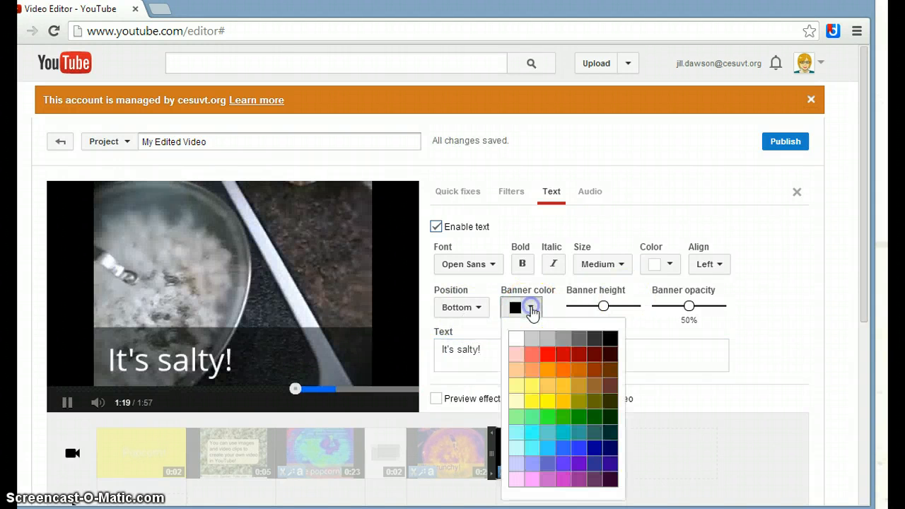
click(530, 401)
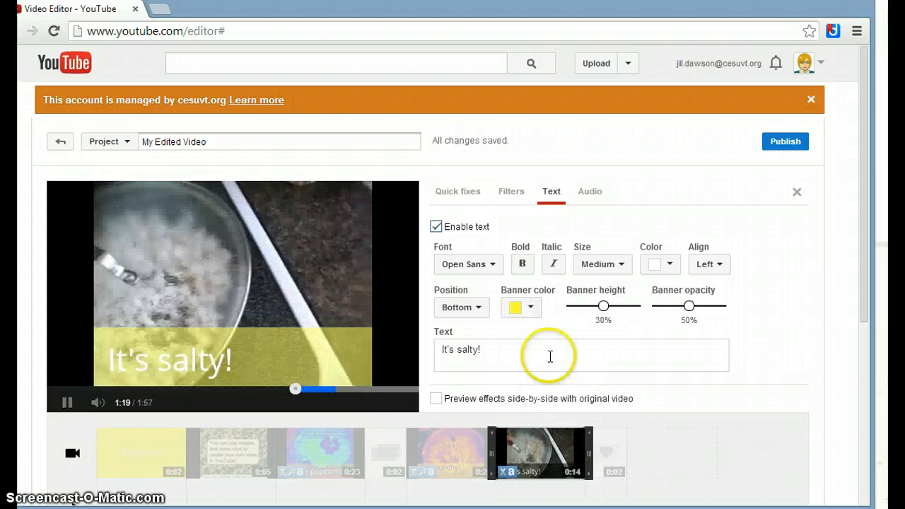
Step: Apply the Festival filter to the last popcorn clip and close its settings
click(515, 195)
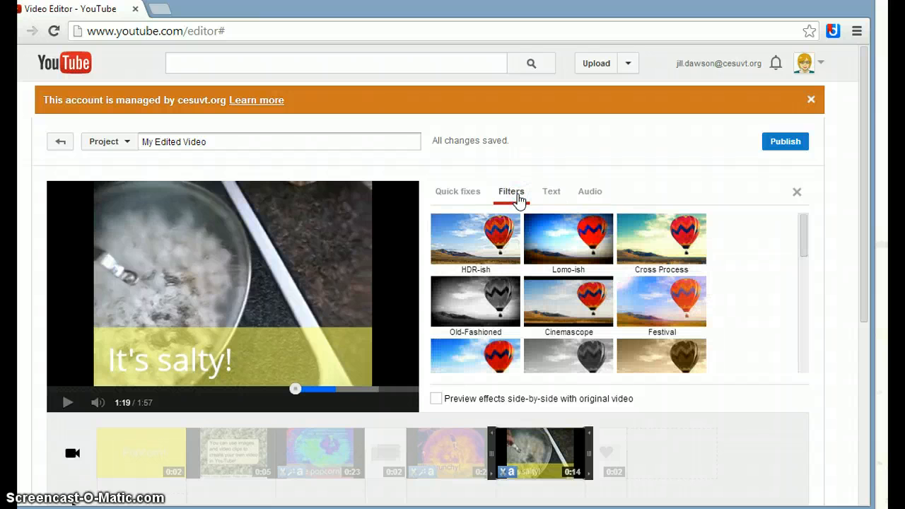
click(647, 298)
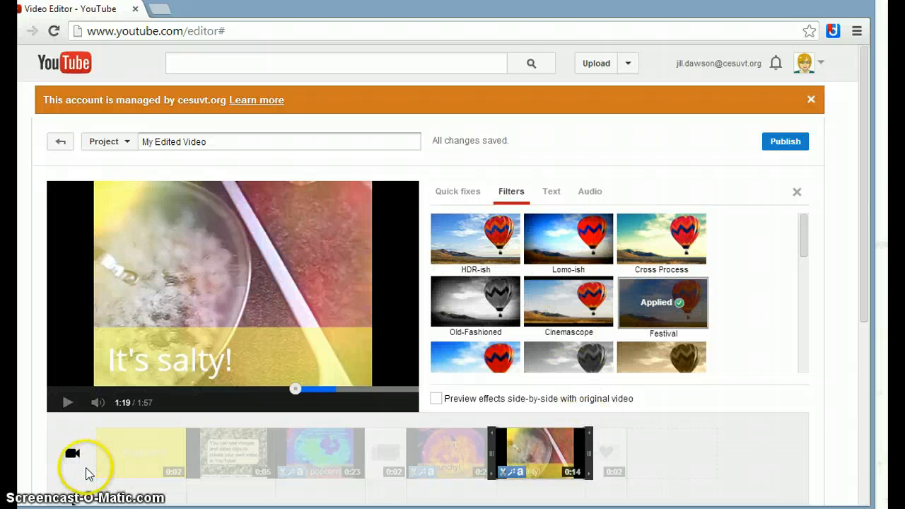
click(72, 455)
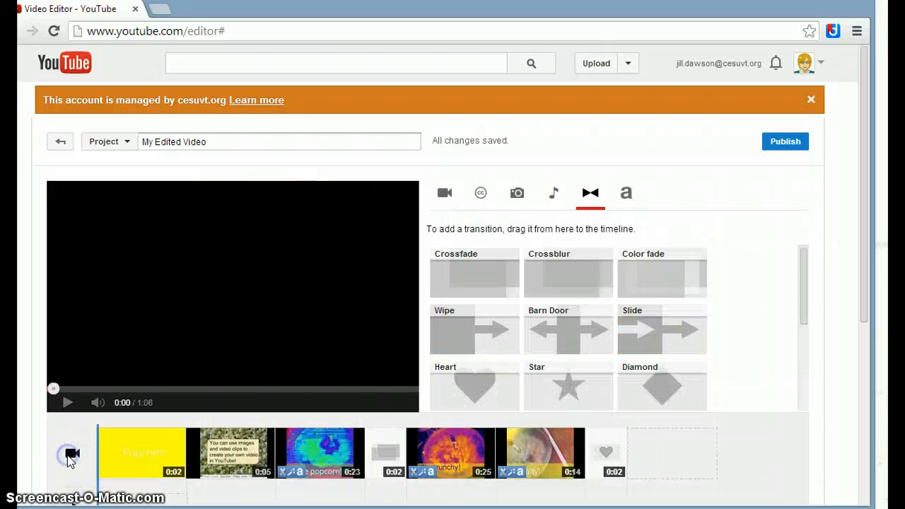
Step: Search the Creative Commons videos for "ants love popcorn"
click(480, 195)
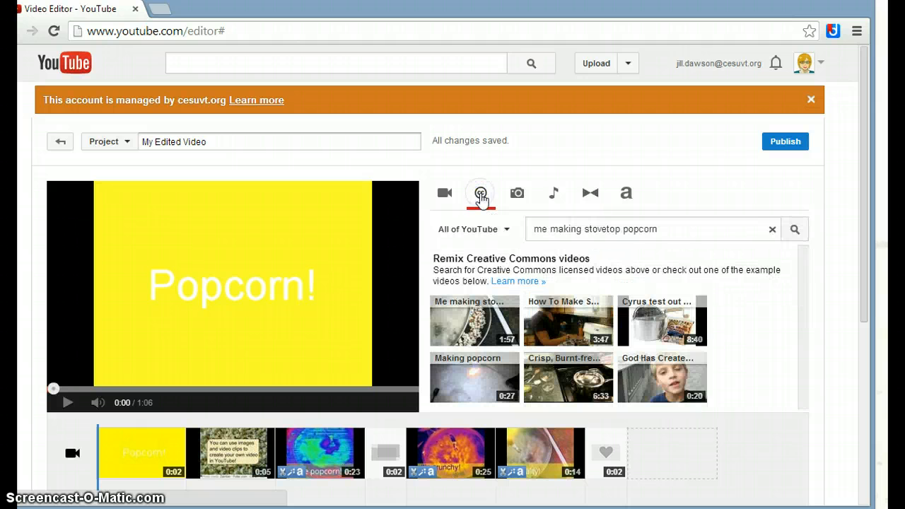
drag(667, 227, 531, 230)
text(ants love)
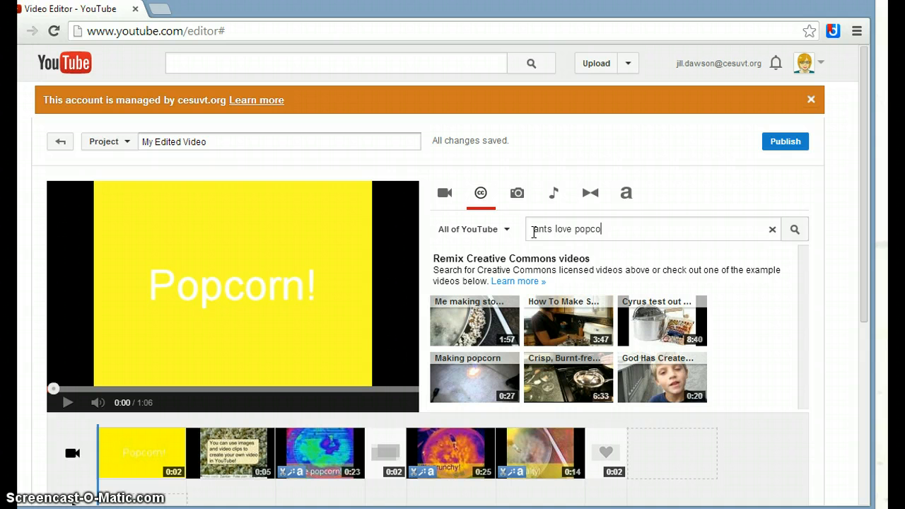
key(Return)
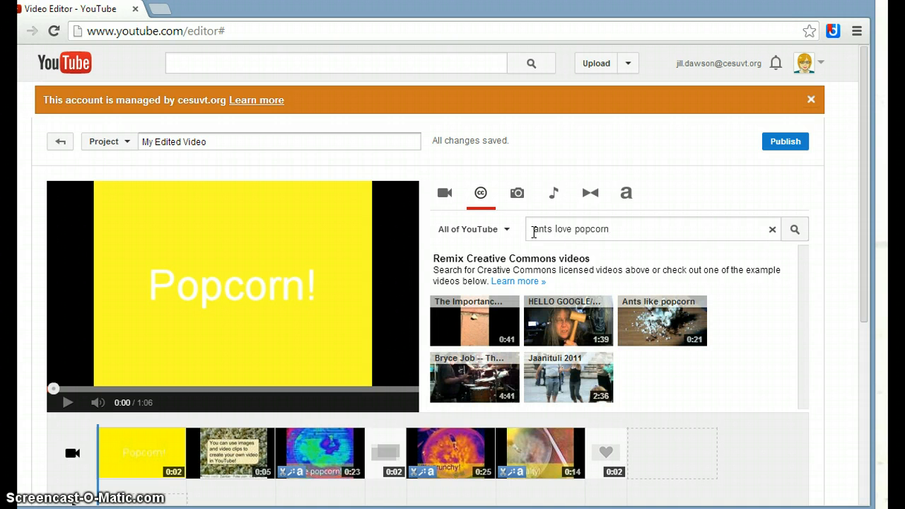
Step: Add the "Ants like popcorn" clip to the timeline after the Heart transition and turn its volume all the way down
mouse_move(648, 309)
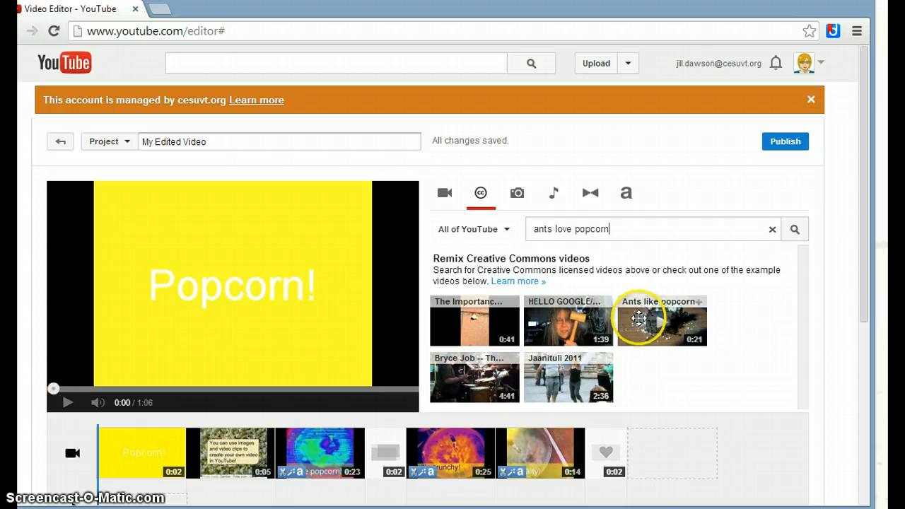
drag(638, 318, 672, 454)
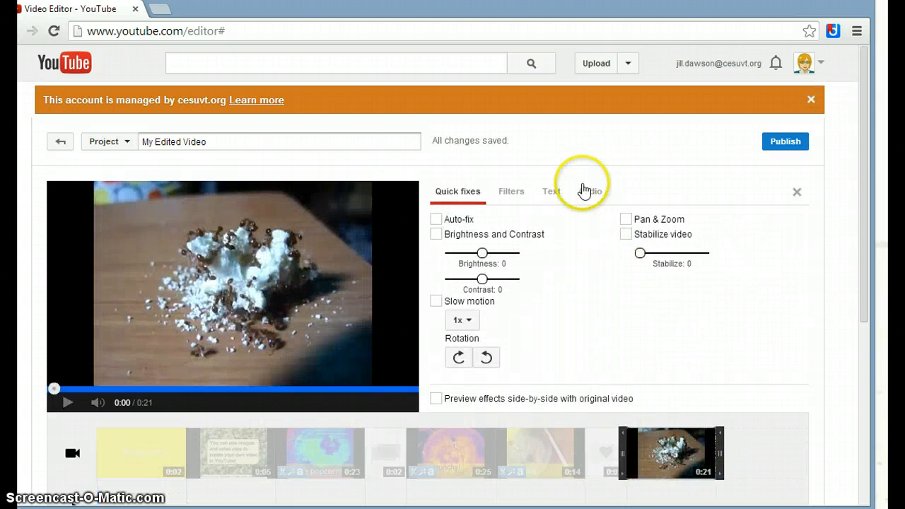
click(585, 192)
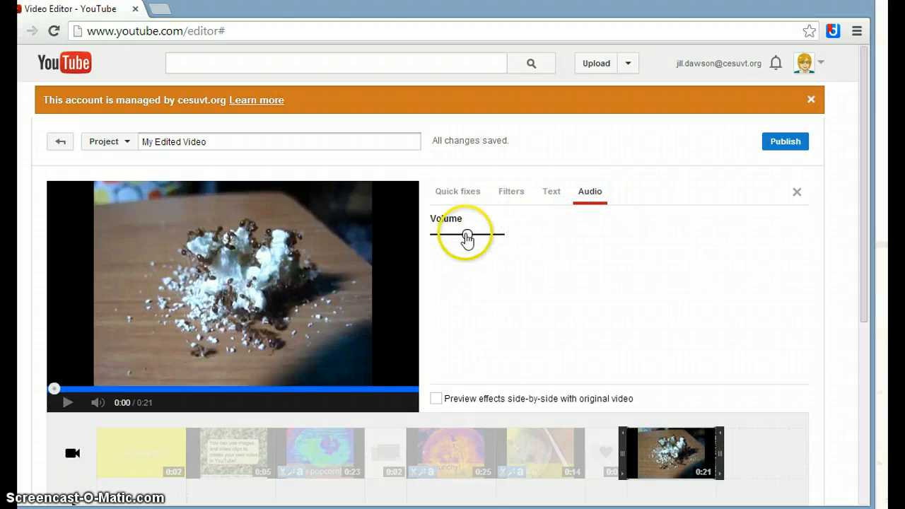
click(466, 237)
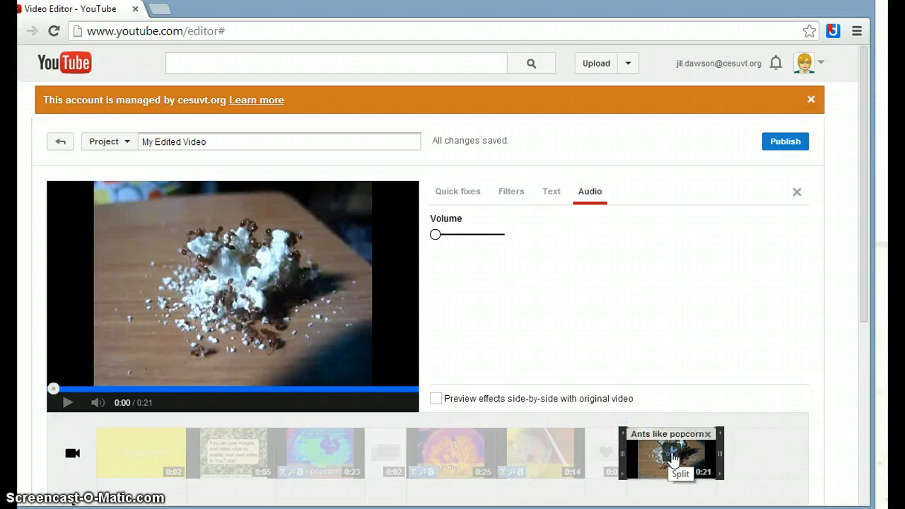
Step: Split the ants clip on the timeline at about 0:14
click(672, 454)
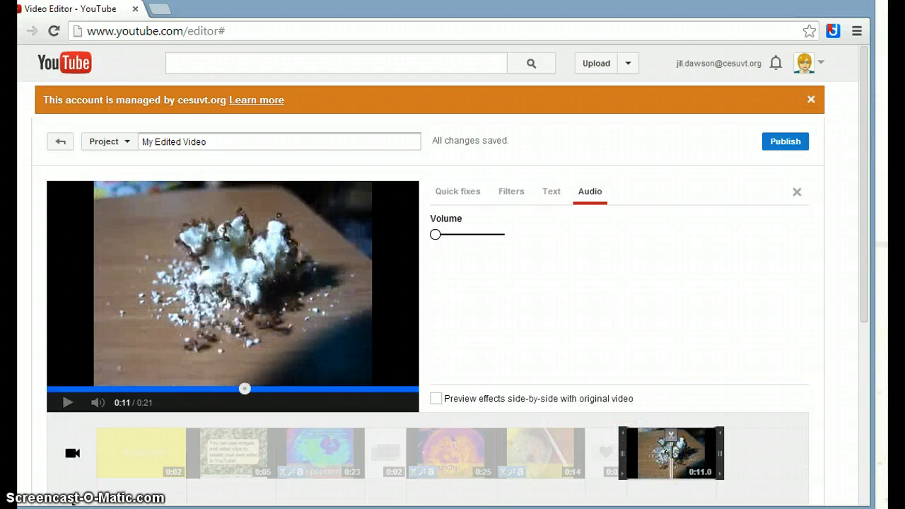
drag(675, 453, 680, 452)
click(678, 453)
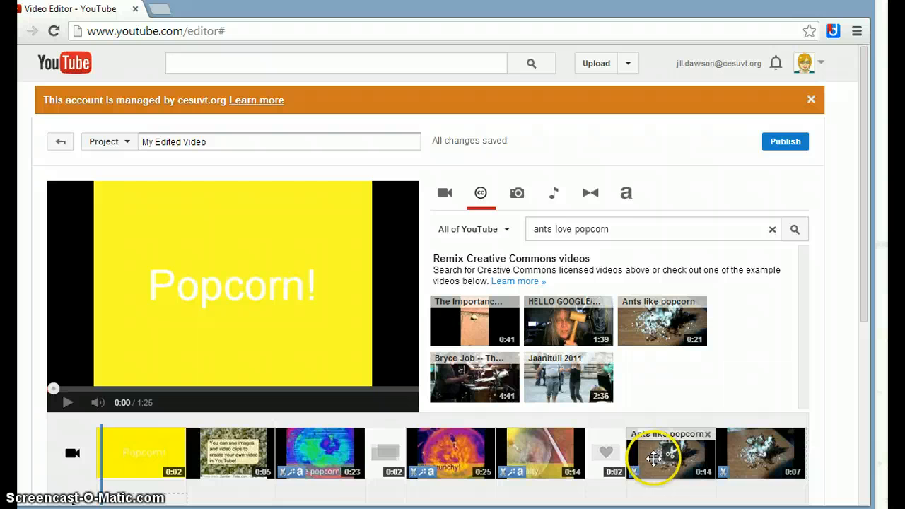
Step: Enable overlay text reading "Ants like it, too!" on the first part of the ants clip, with a dark red banner
click(657, 456)
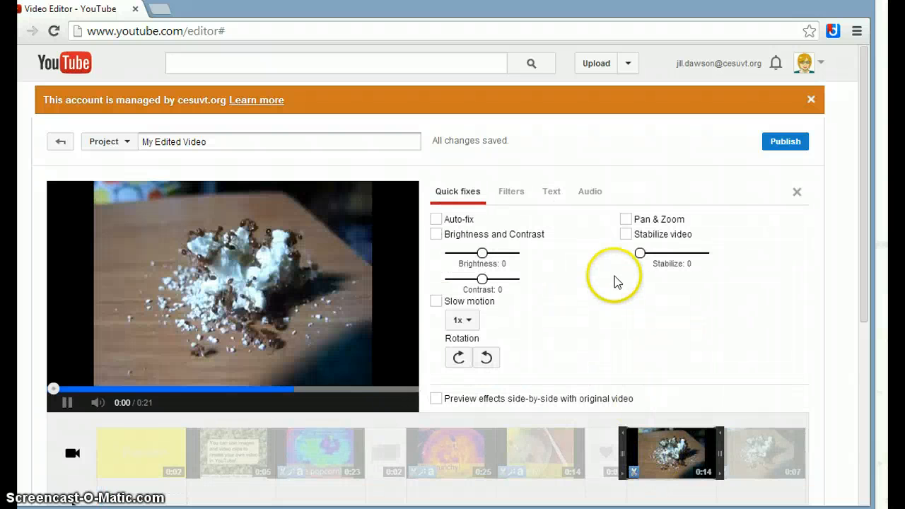
click(551, 193)
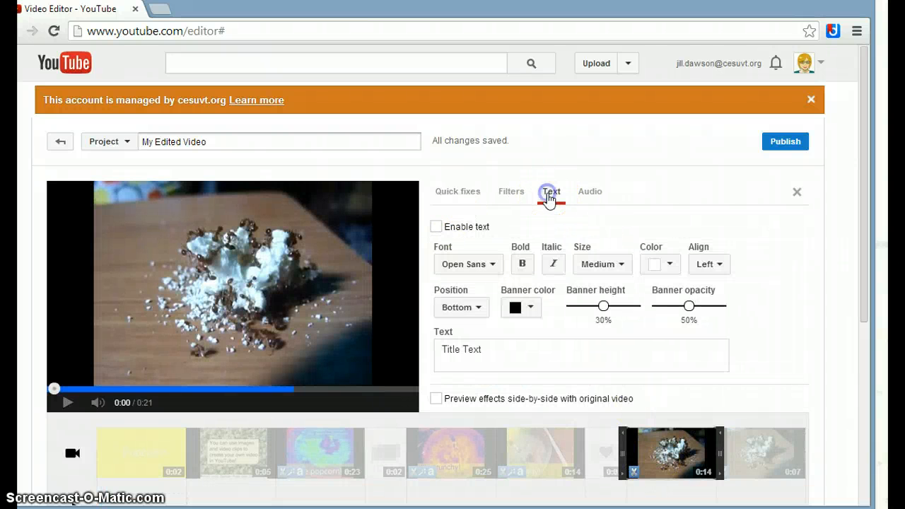
click(436, 226)
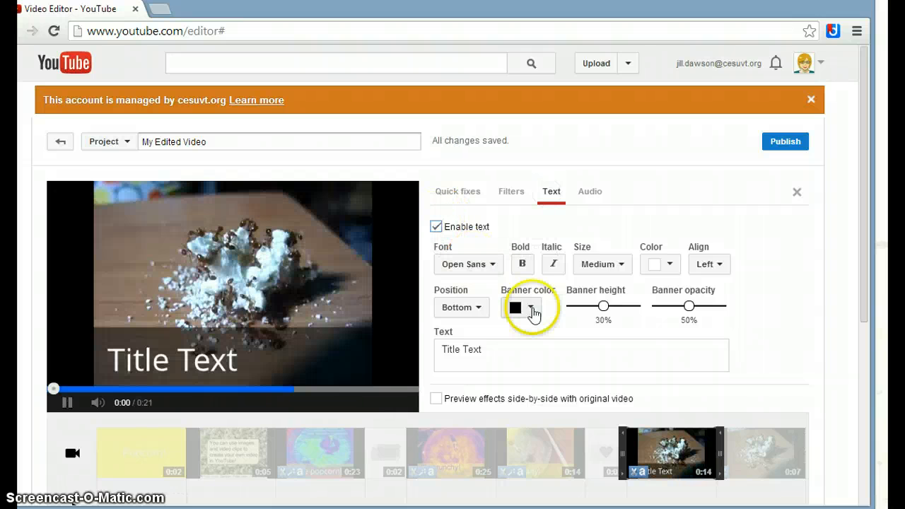
click(530, 308)
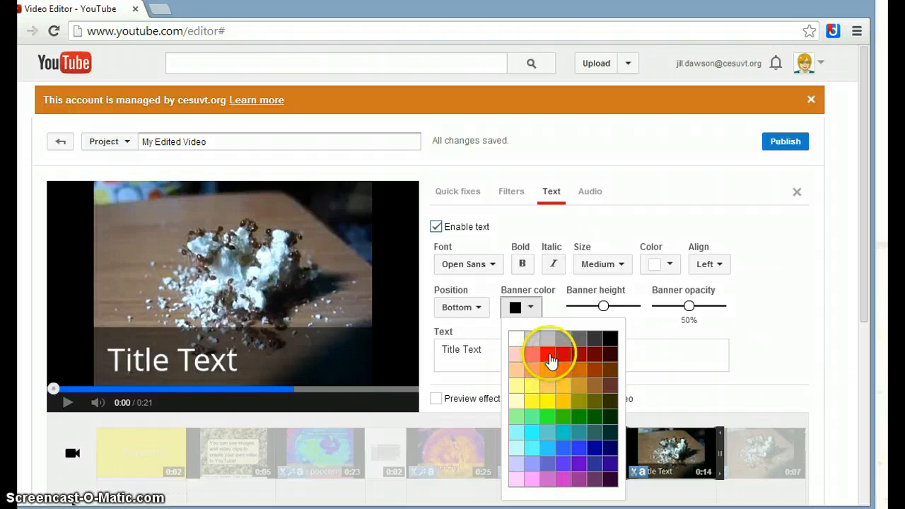
click(577, 359)
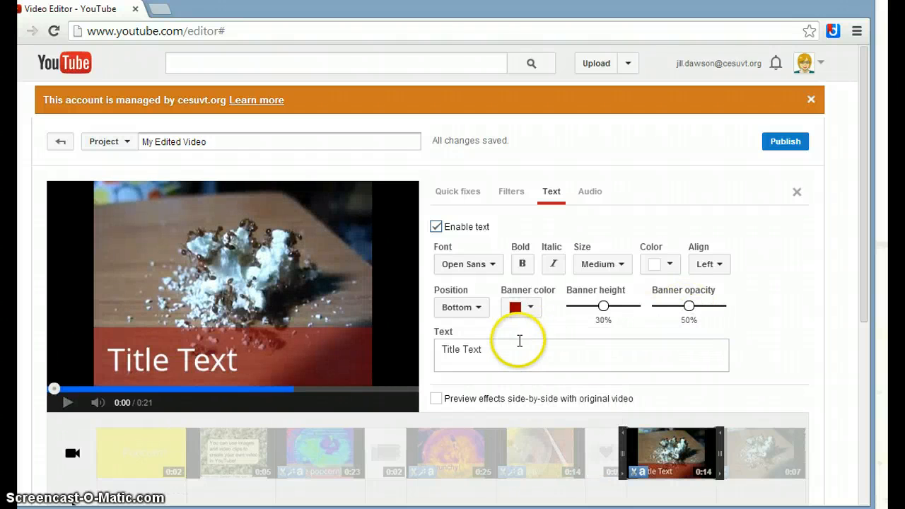
drag(515, 347, 423, 340)
text(Ants)
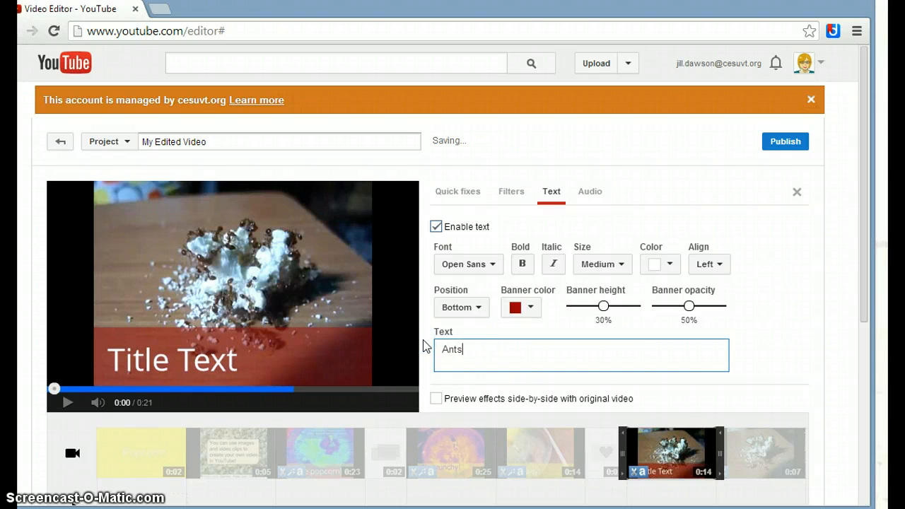
text( like it, too!)
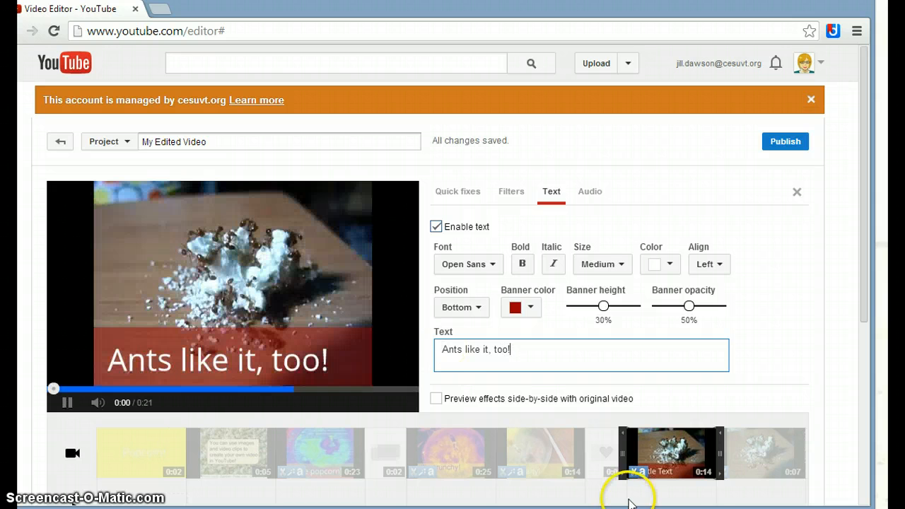
Step: Apply the Cartoon filter to the second part of the ants clip
click(736, 458)
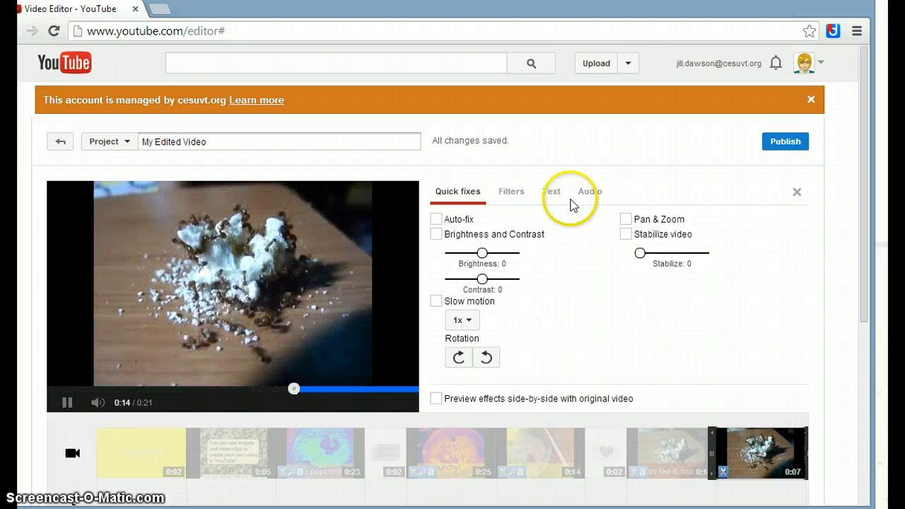
click(512, 197)
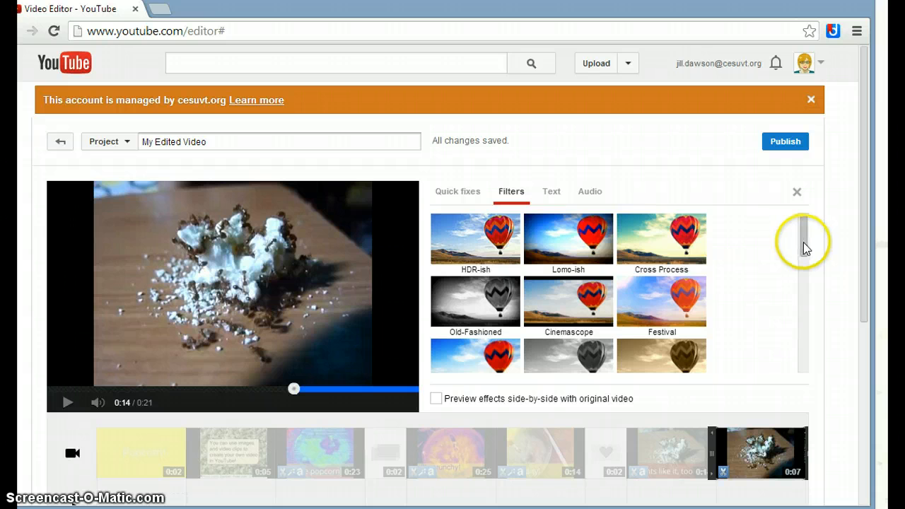
drag(803, 242, 800, 297)
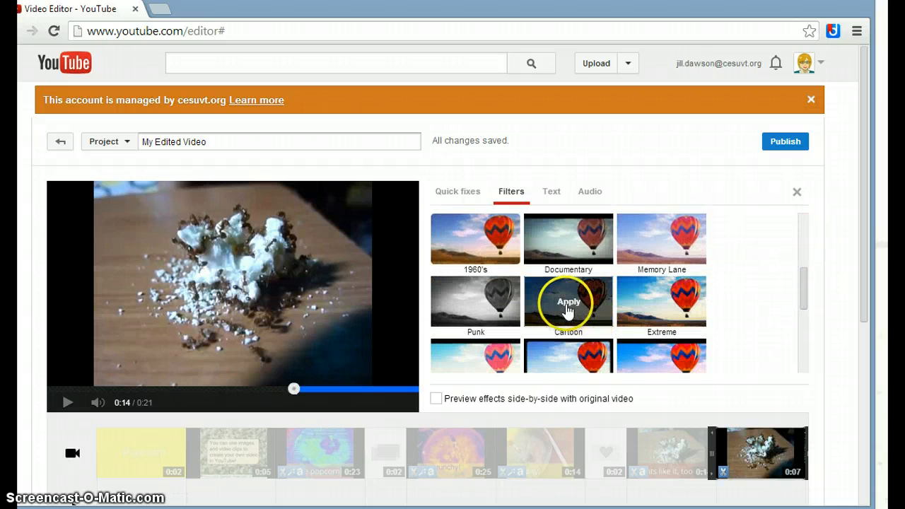
click(585, 318)
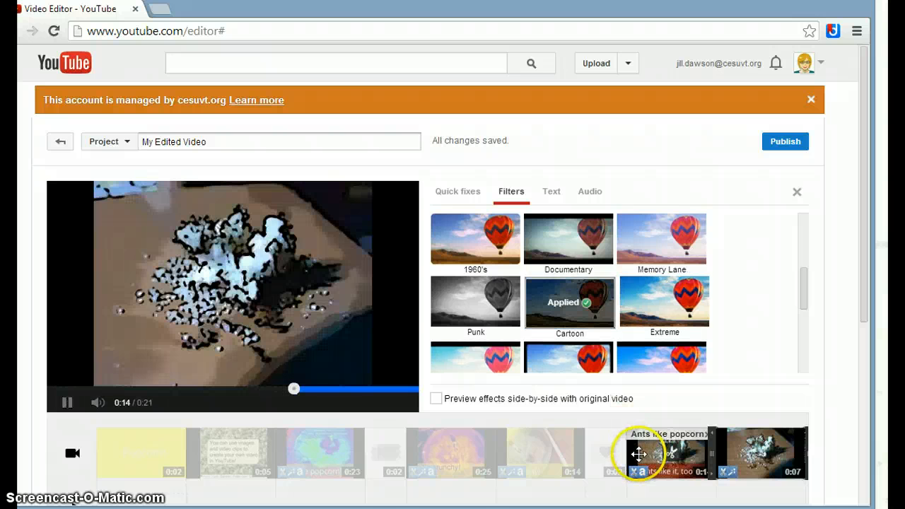
Step: Play back the first part of the ants clip to check its overlay text, and pause the preview
click(641, 452)
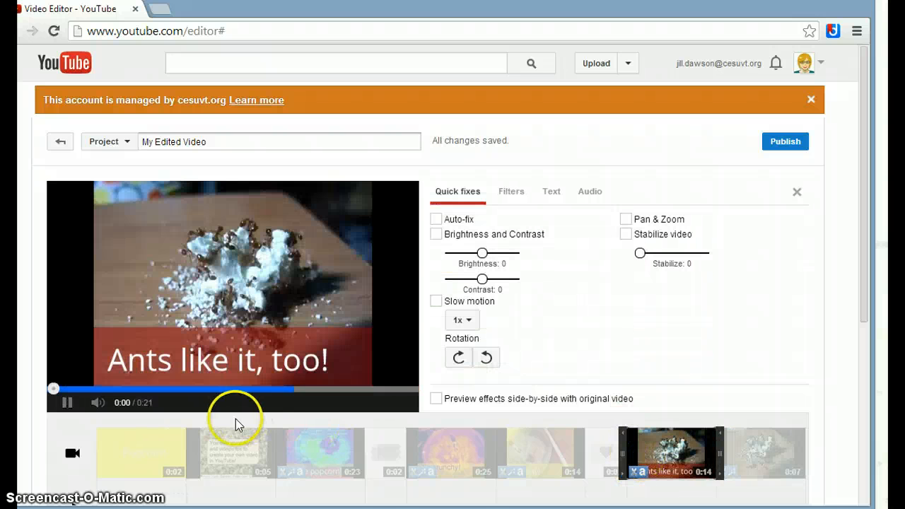
click(66, 402)
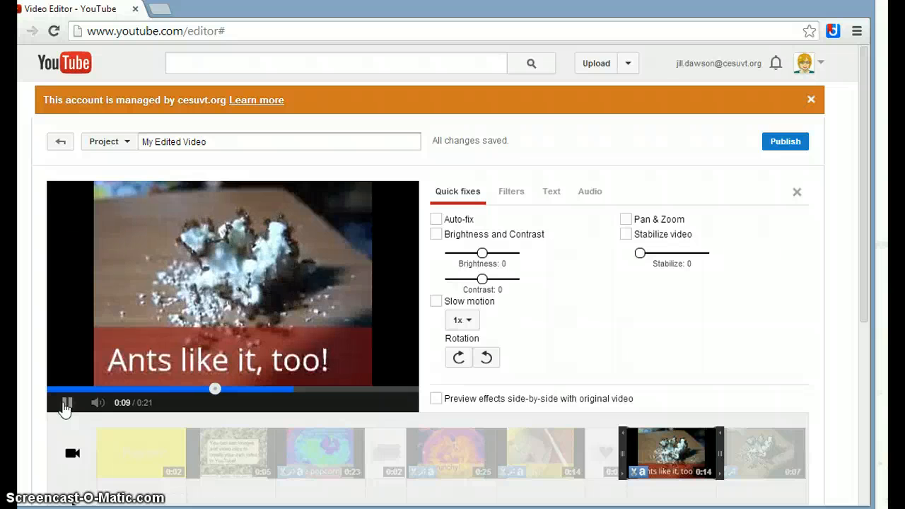
click(65, 403)
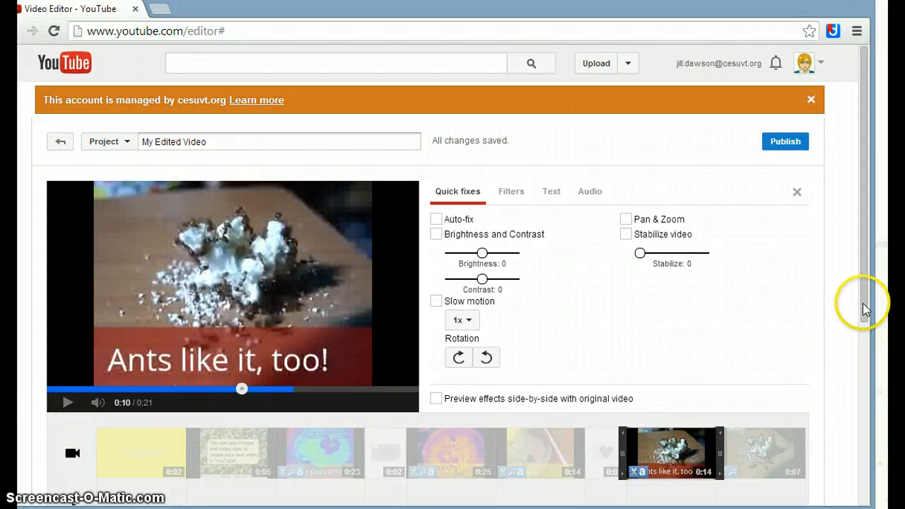
Step: Add the popcorn photo with the video and music credits to the end of the timeline, and return to the whole project
drag(865, 309, 867, 346)
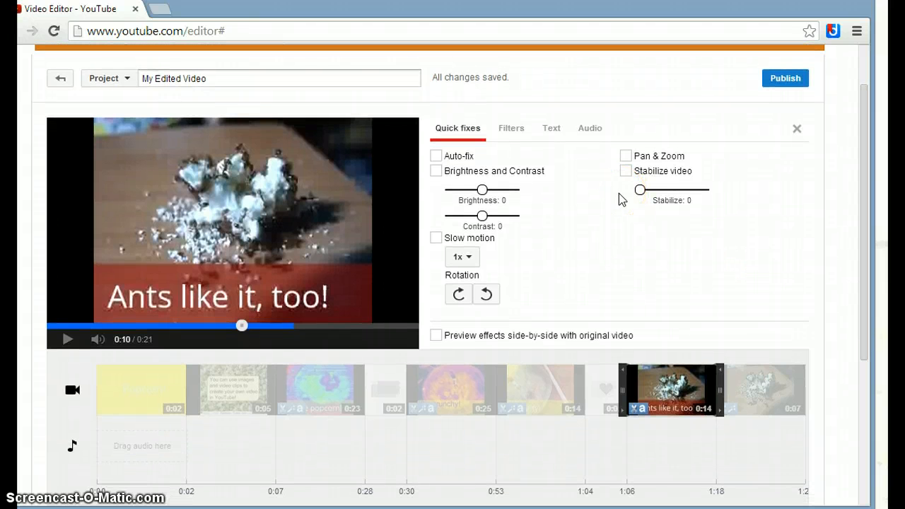
click(70, 391)
click(518, 131)
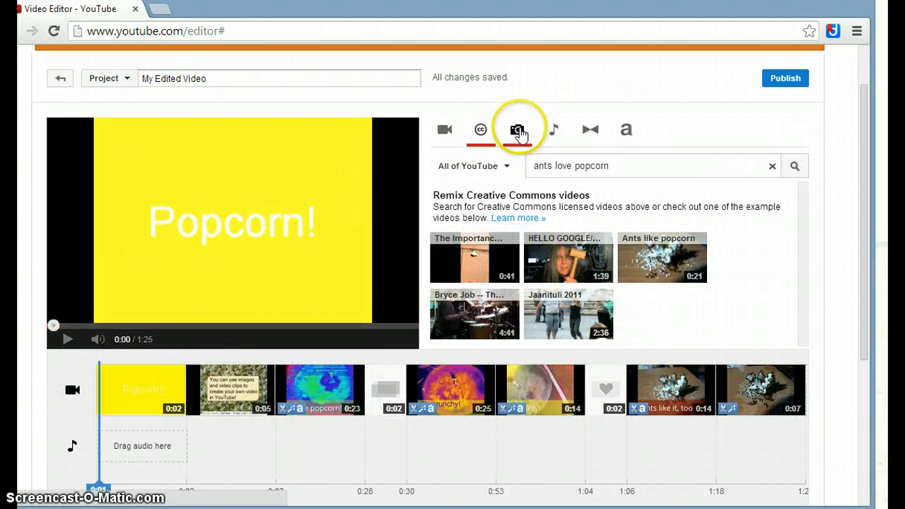
scroll(519, 134, up, 1)
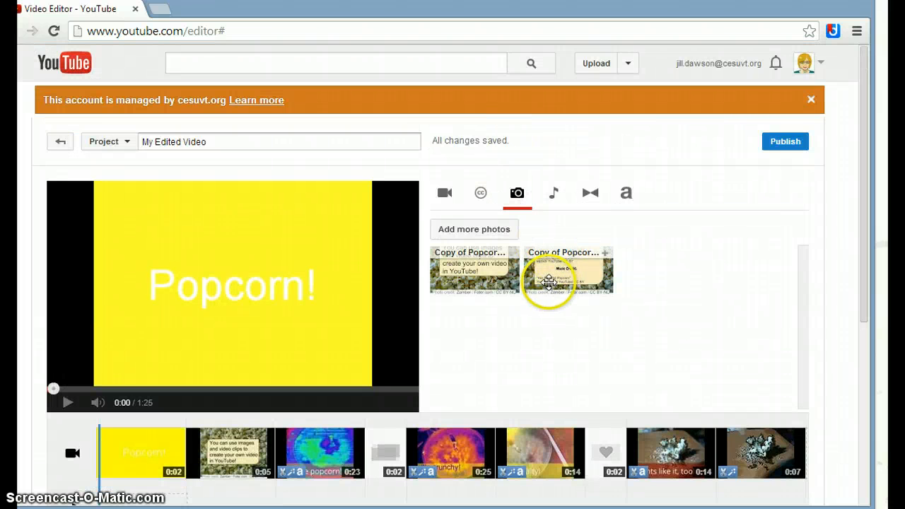
drag(549, 282, 840, 452)
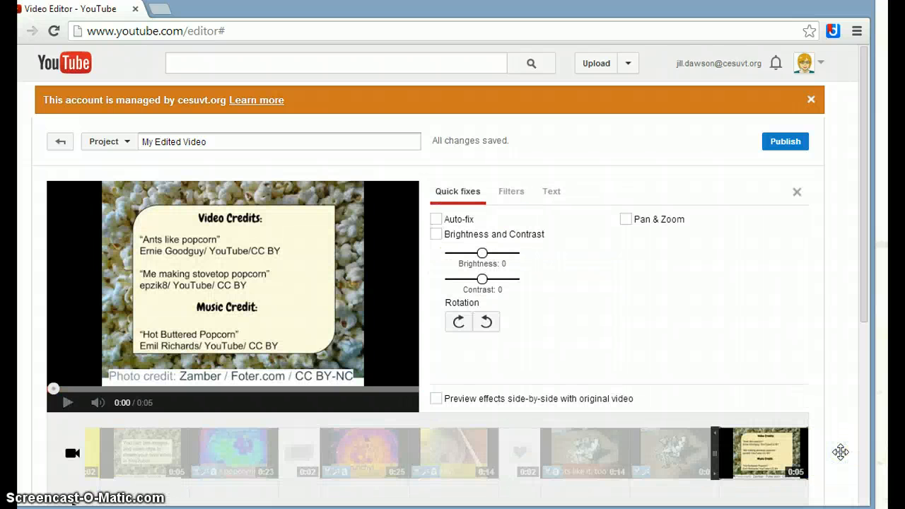
drag(863, 303, 863, 326)
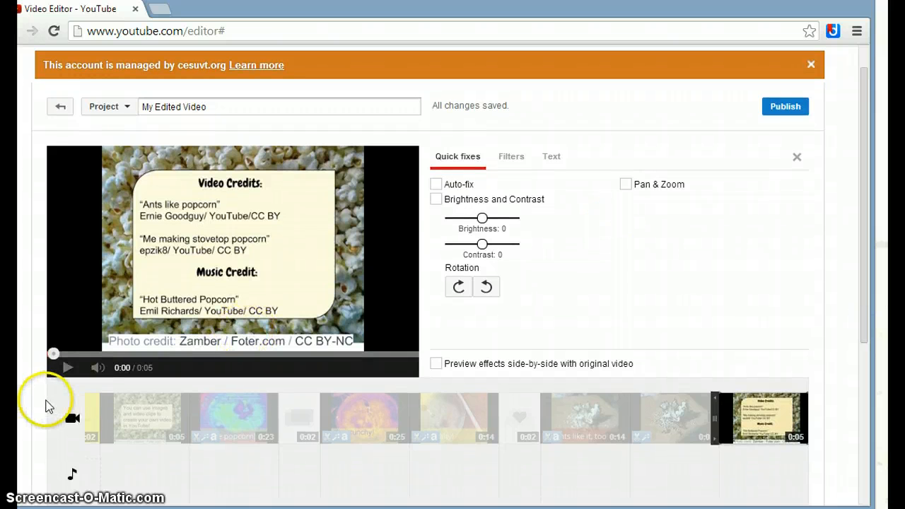
click(71, 420)
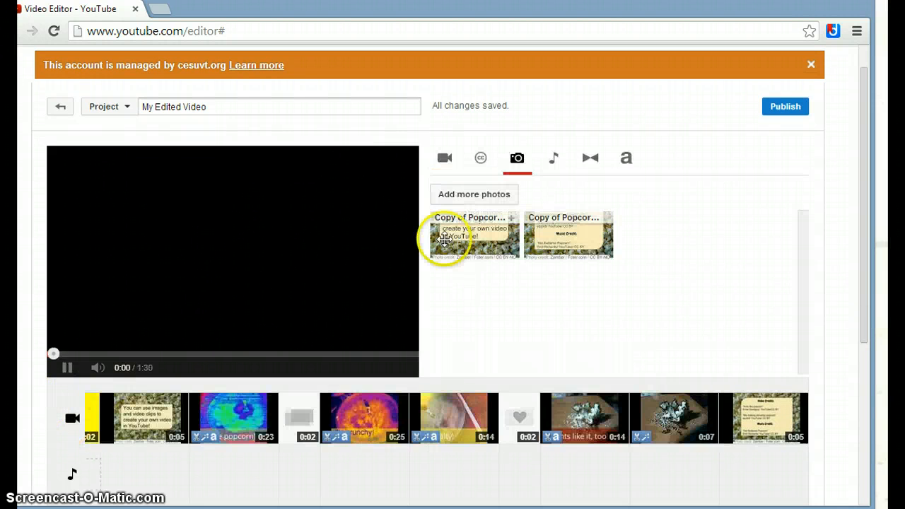
Step: Search the audio tracks for "hot buttered popcorn"
click(554, 163)
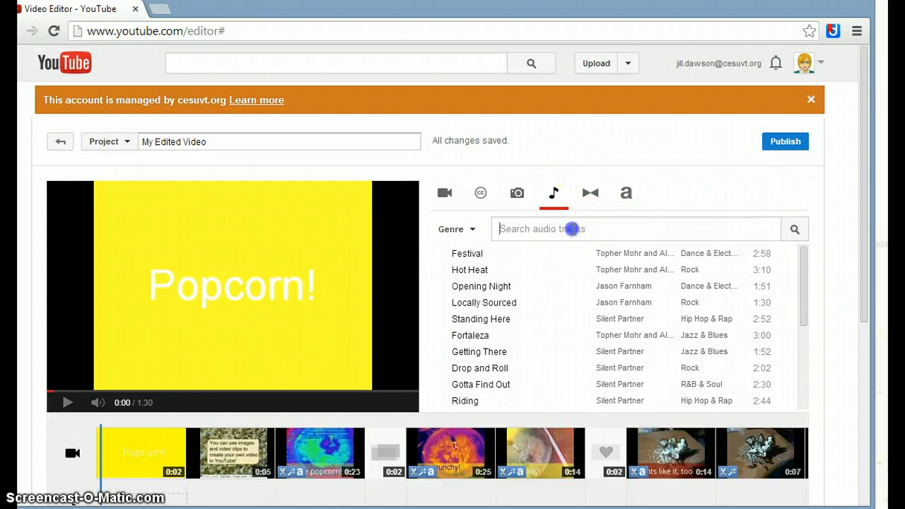
text(hot but)
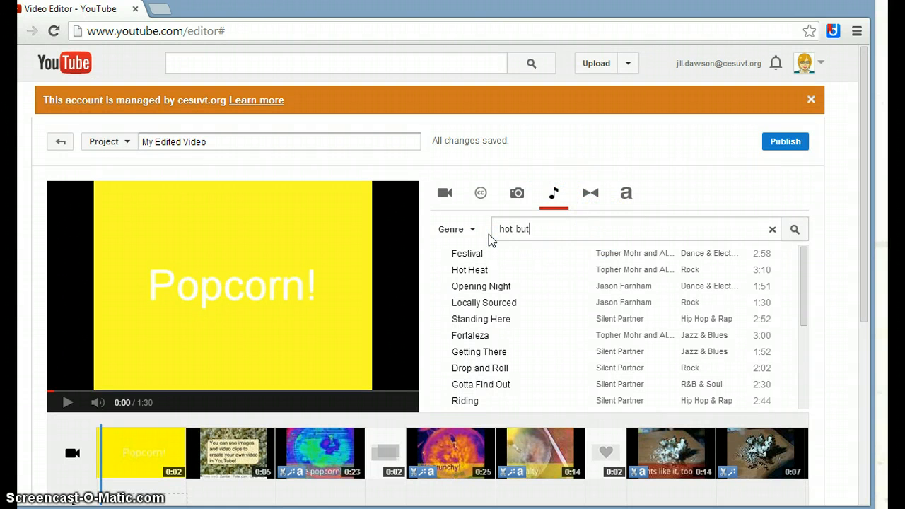
text(tered popcorn)
key(Return)
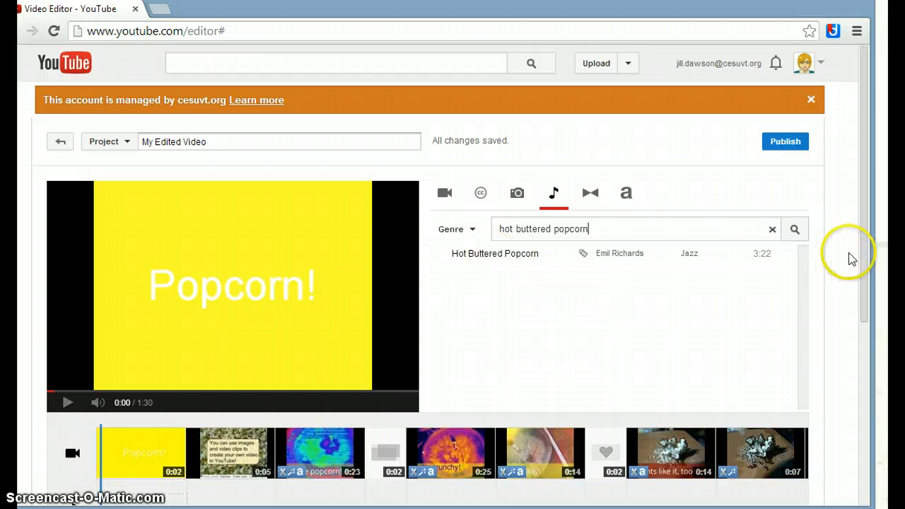
Step: Add the "Hot Buttered Popcorn" track to the start of the timeline's audio row
drag(862, 259, 864, 282)
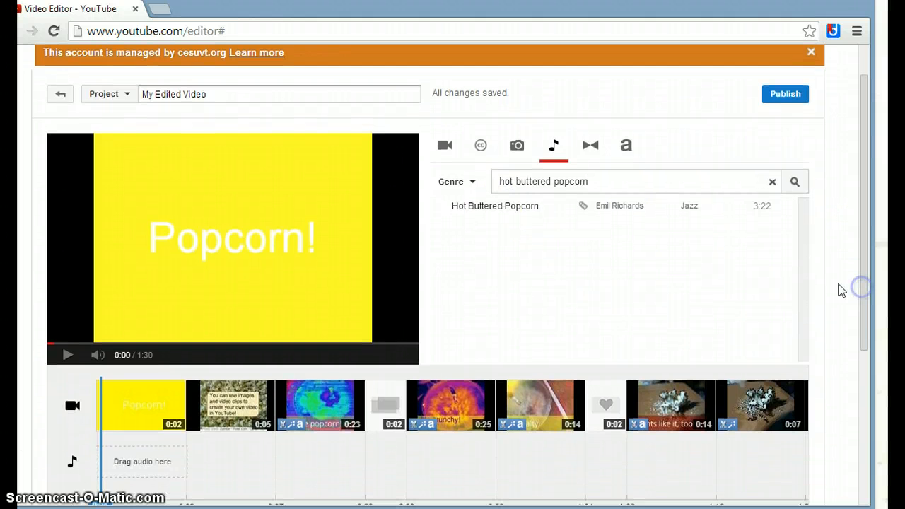
drag(487, 205, 272, 466)
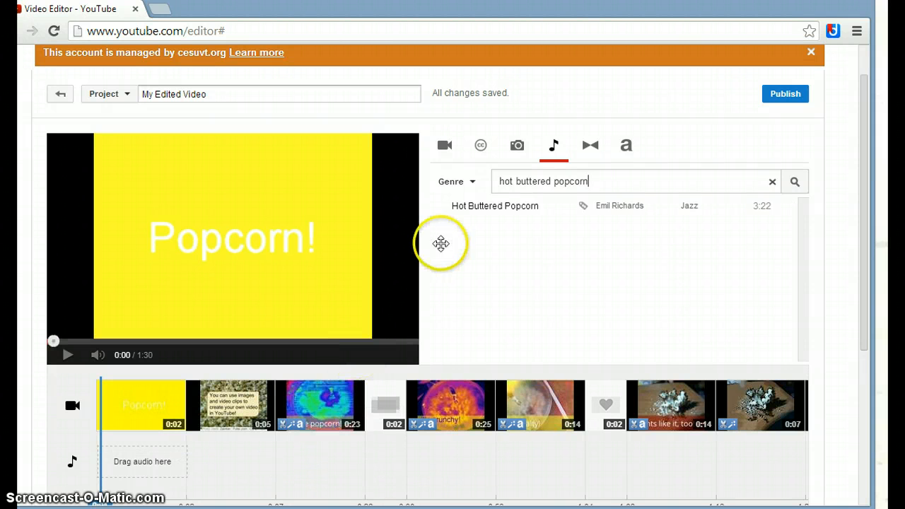
drag(464, 205, 92, 471)
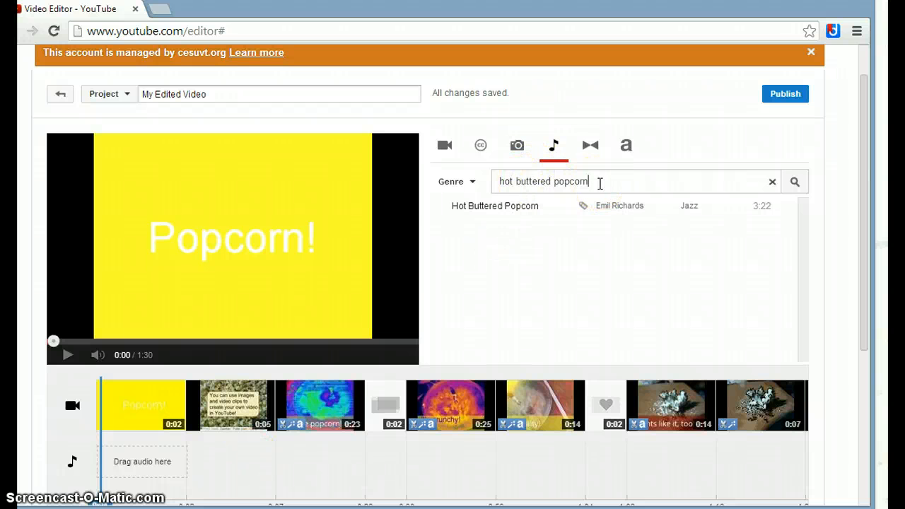
drag(527, 203, 147, 470)
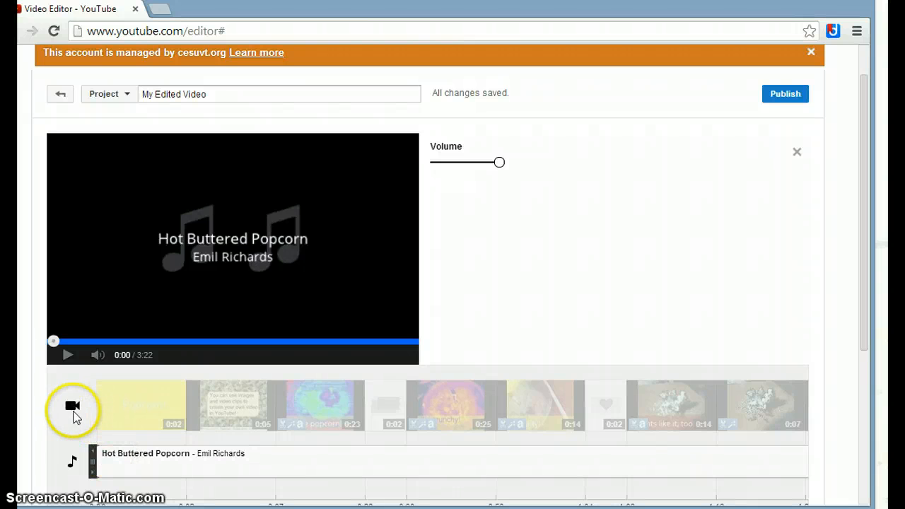
Step: Return to the whole project and play it from the beginning with the music
click(71, 407)
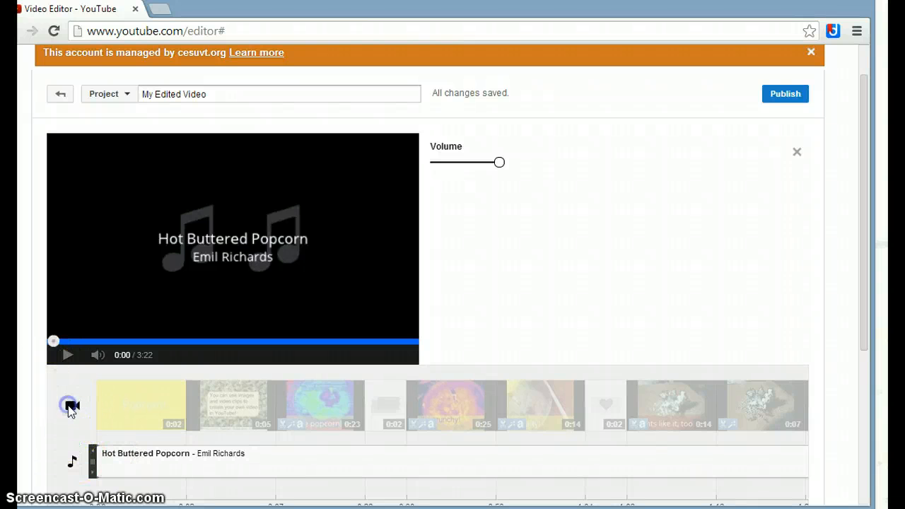
click(65, 355)
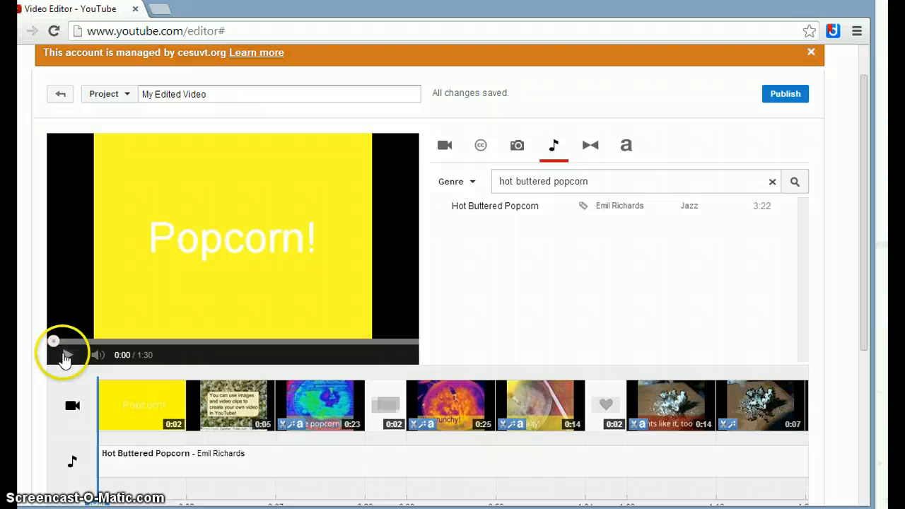